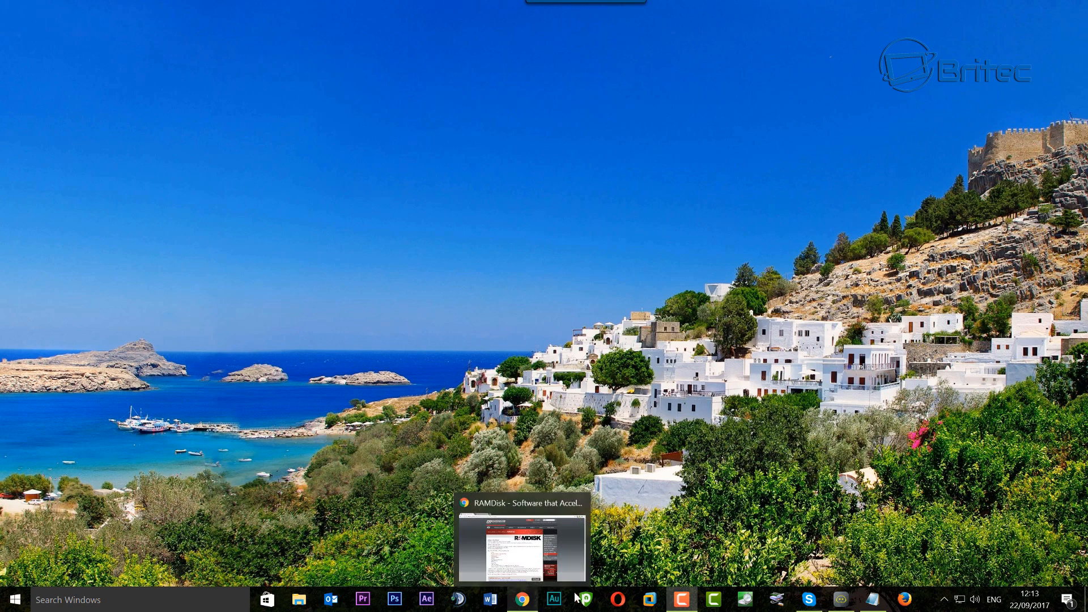
Review the RAMDisk editions on the Dataram product page and compare them with those on the AMD Radeon RAMDisk page.
{"action": "left_click", "coordinate": [523, 601]}
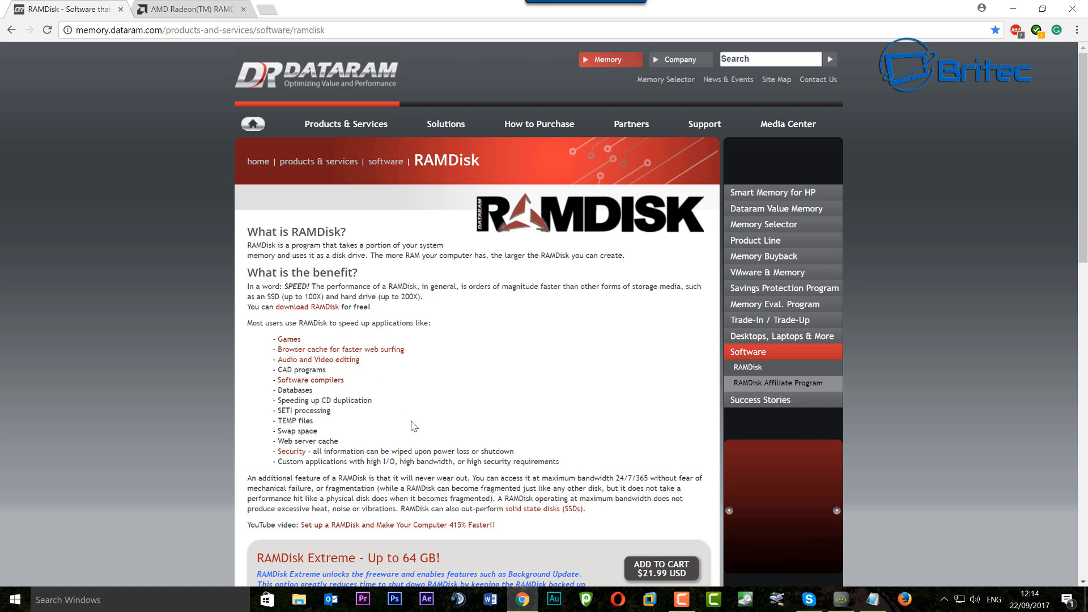
{"action": "scroll", "coordinate": [347, 430], "scroll_direction": "down", "scroll_amount": 2}
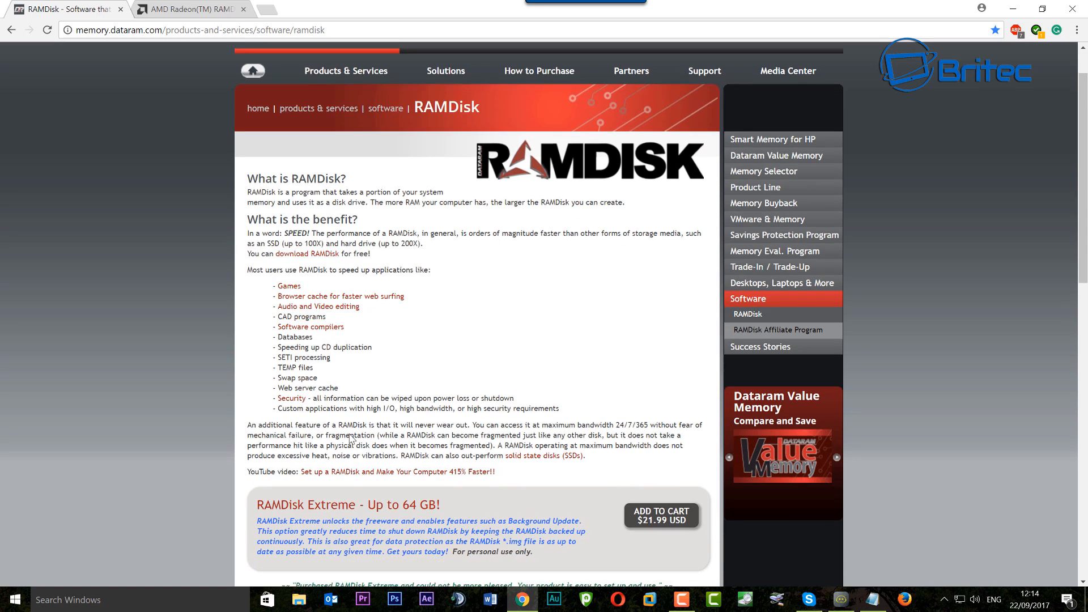
{"action": "scroll", "coordinate": [406, 414], "scroll_direction": "down", "scroll_amount": 2}
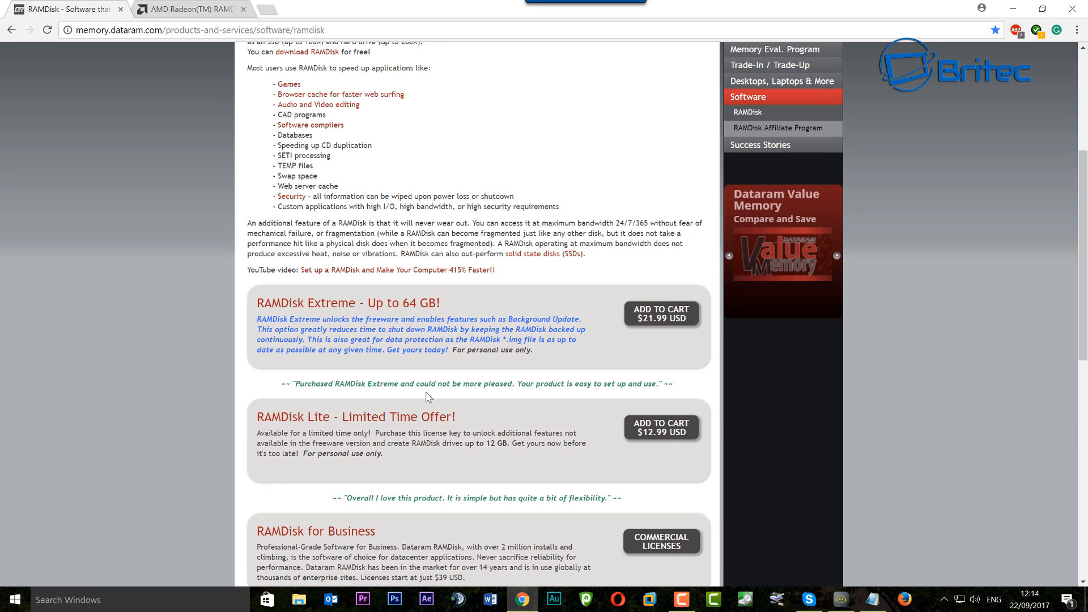
{"action": "scroll", "coordinate": [426, 396], "scroll_direction": "down", "scroll_amount": 3}
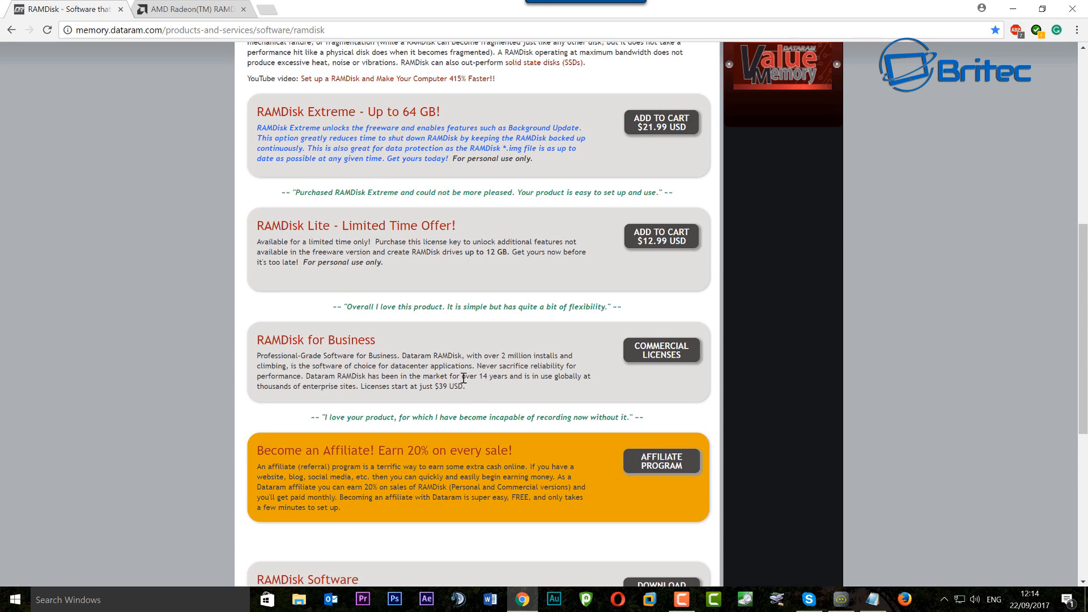
{"action": "scroll", "coordinate": [458, 377], "scroll_direction": "down", "scroll_amount": 3}
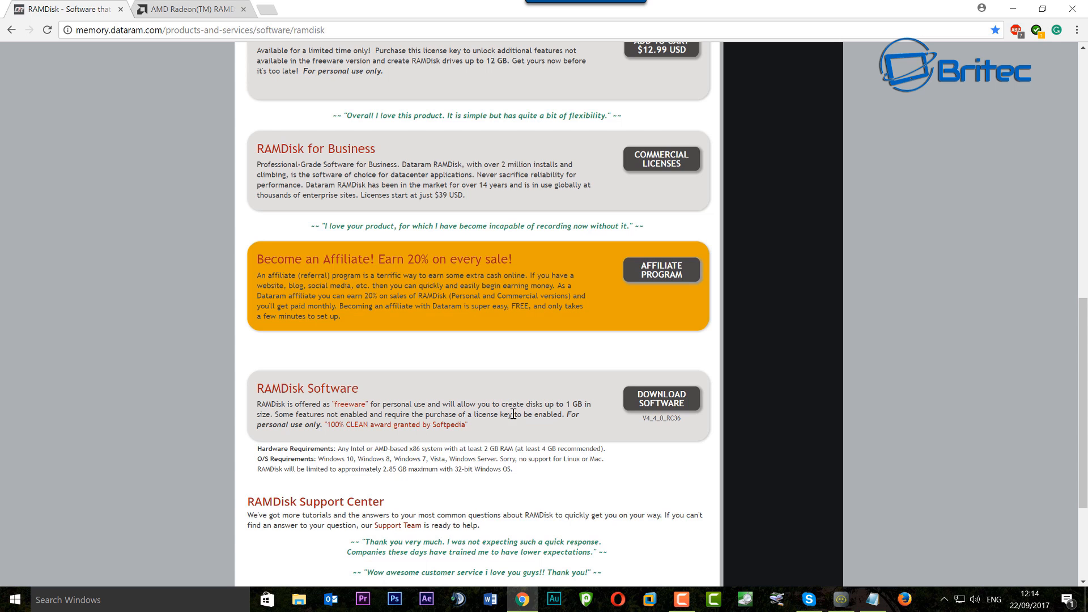
{"action": "left_click", "coordinate": [187, 10]}
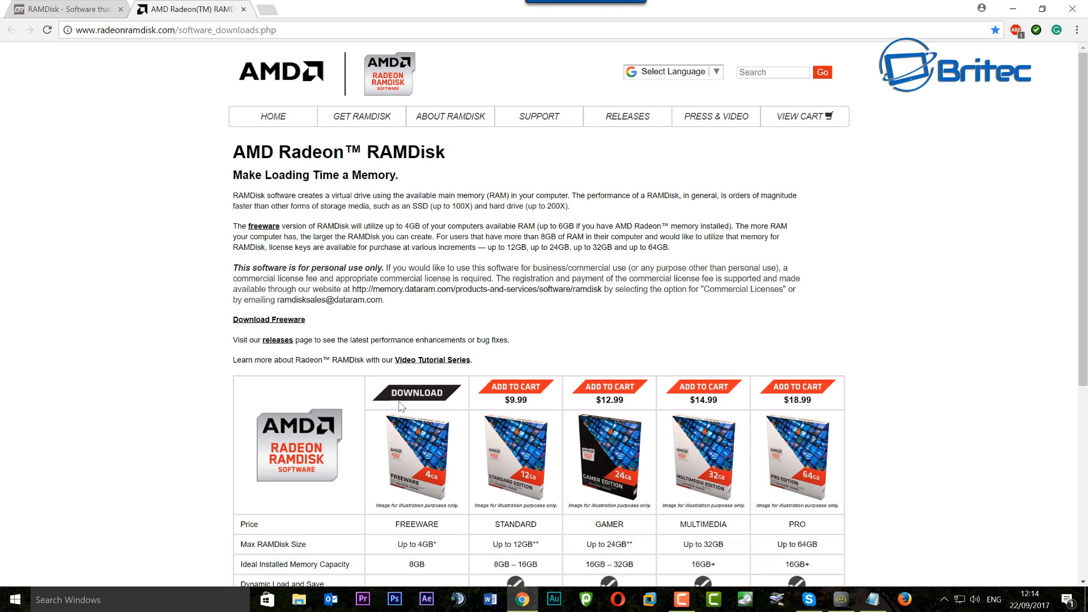
{"action": "scroll", "coordinate": [317, 408], "scroll_direction": "down", "scroll_amount": 3}
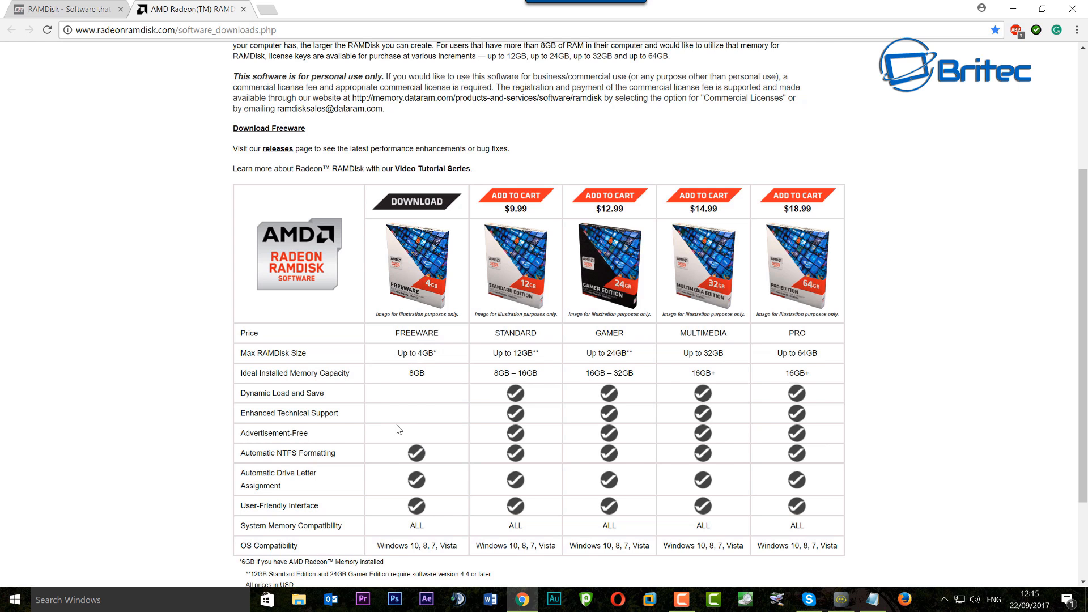
Return to the Dataram RAMDisk page, download the freeware RAMDisk Software and launch its installer.
{"action": "left_click", "coordinate": [93, 12]}
{"action": "scroll", "coordinate": [477, 232], "scroll_direction": "up", "scroll_amount": 5}
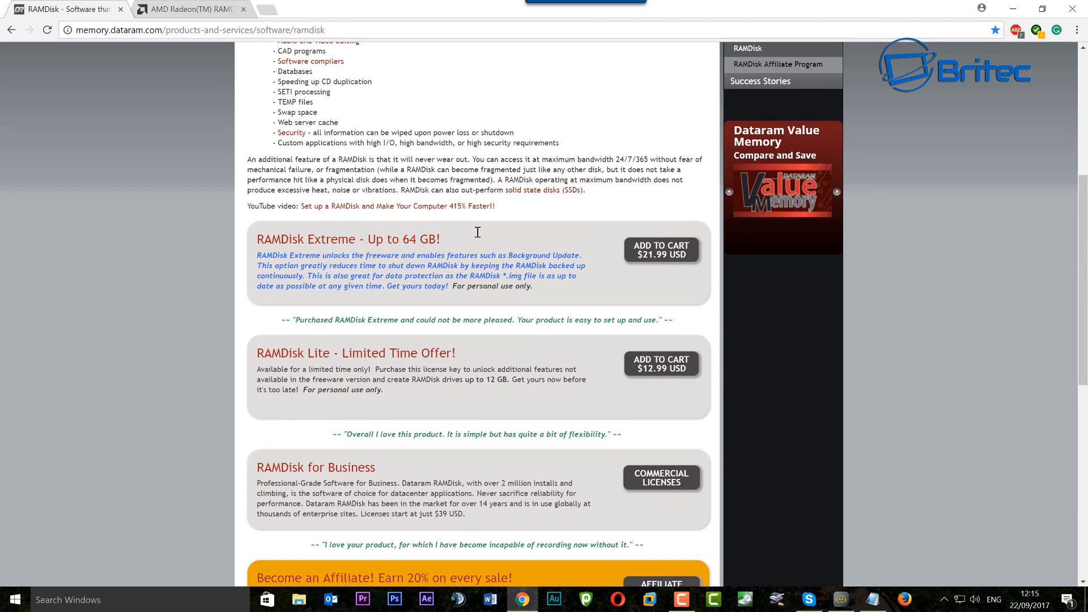
{"action": "scroll", "coordinate": [478, 233], "scroll_direction": "up", "scroll_amount": 6}
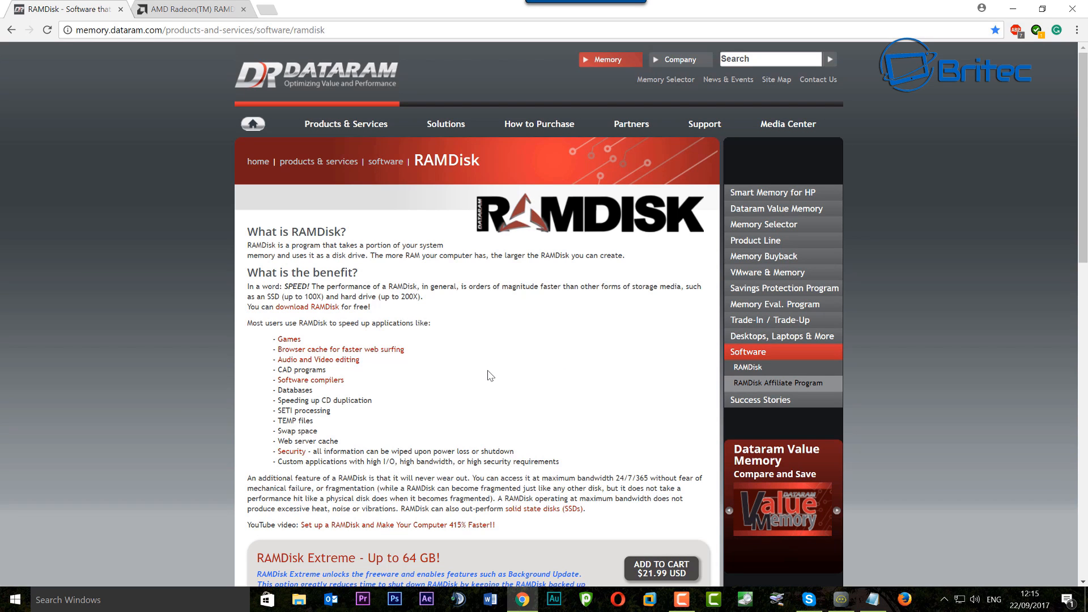
{"action": "scroll", "coordinate": [491, 376], "scroll_direction": "down", "scroll_amount": 12}
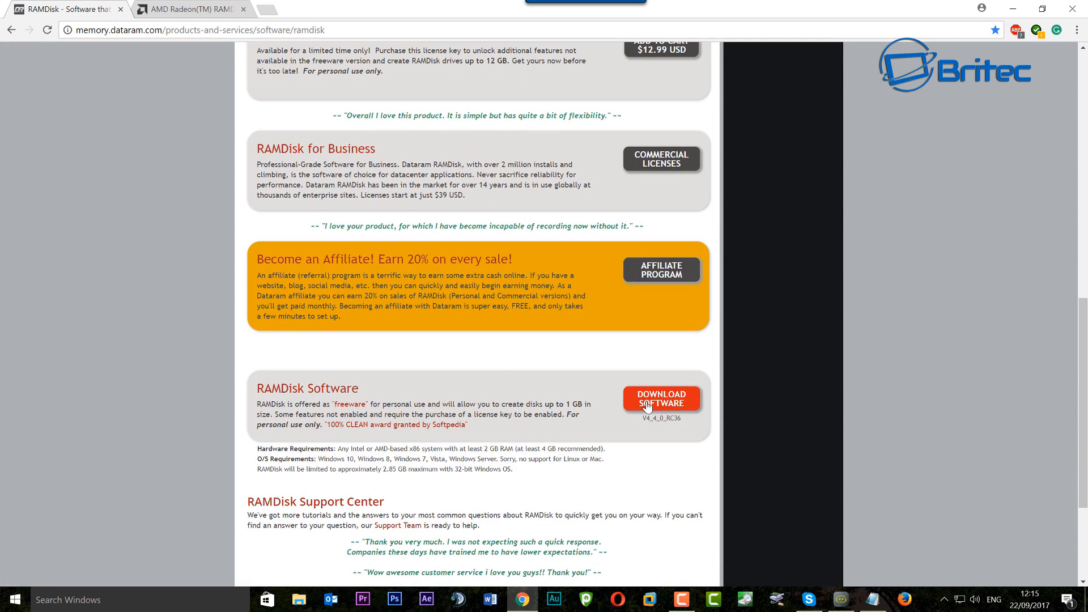
{"action": "left_click", "coordinate": [646, 404]}
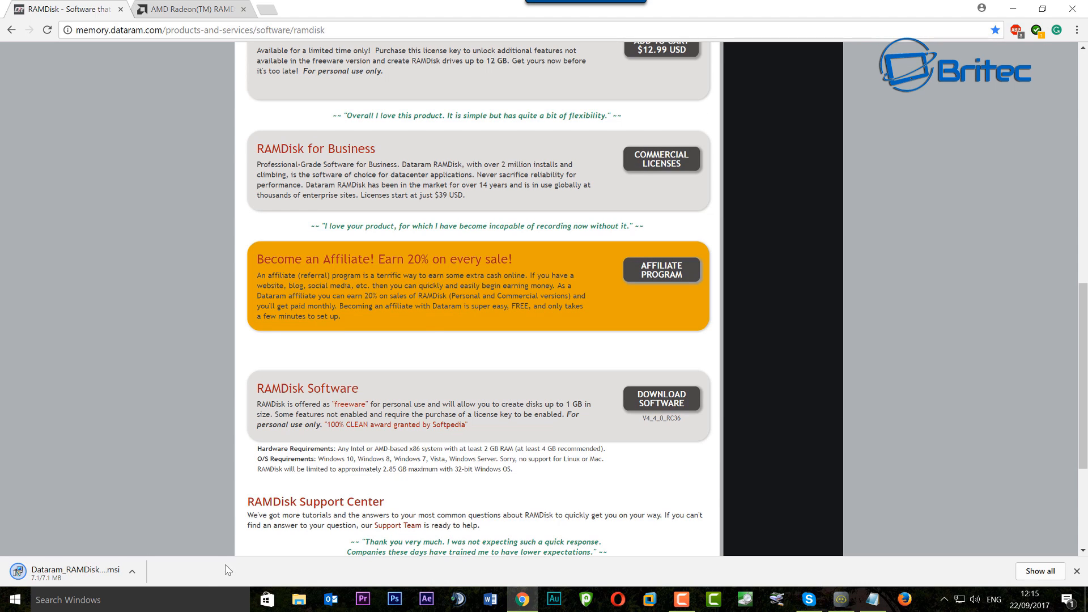
{"action": "left_click", "coordinate": [69, 576]}
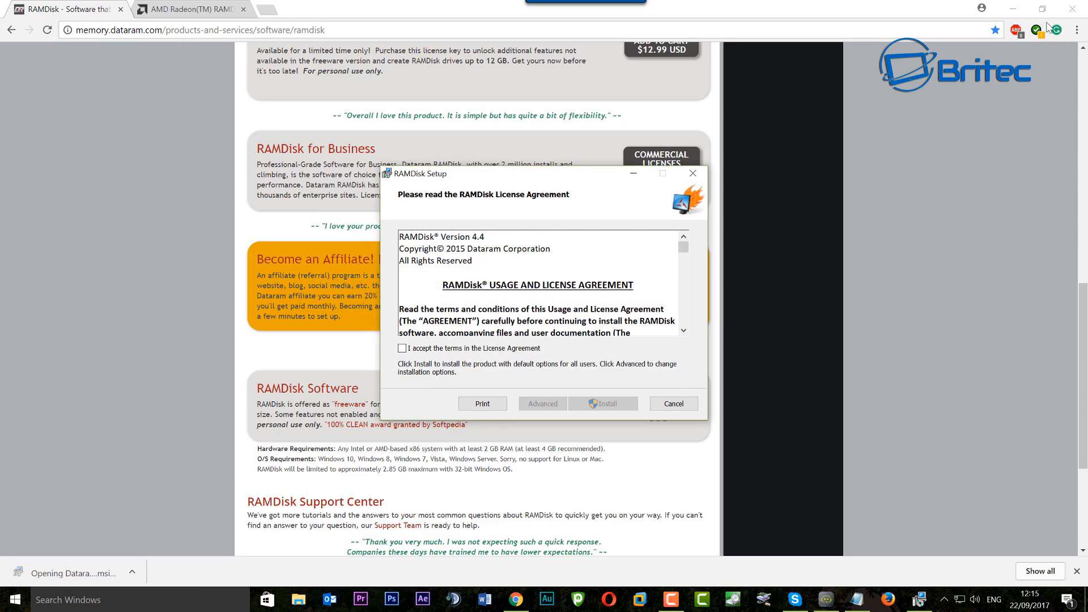
Accept the license agreement, install RAMDisk to C:\Program Files (x86)\RAMDisk\ and finish setup with the program launching.
{"action": "left_click", "coordinate": [1012, 9]}
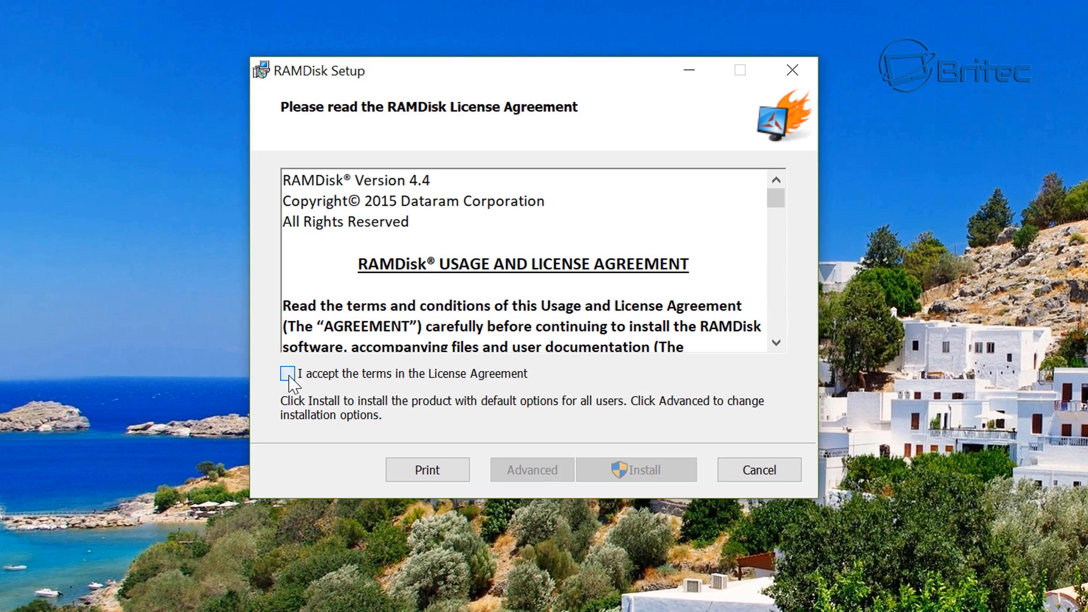
{"action": "left_click", "coordinate": [402, 348]}
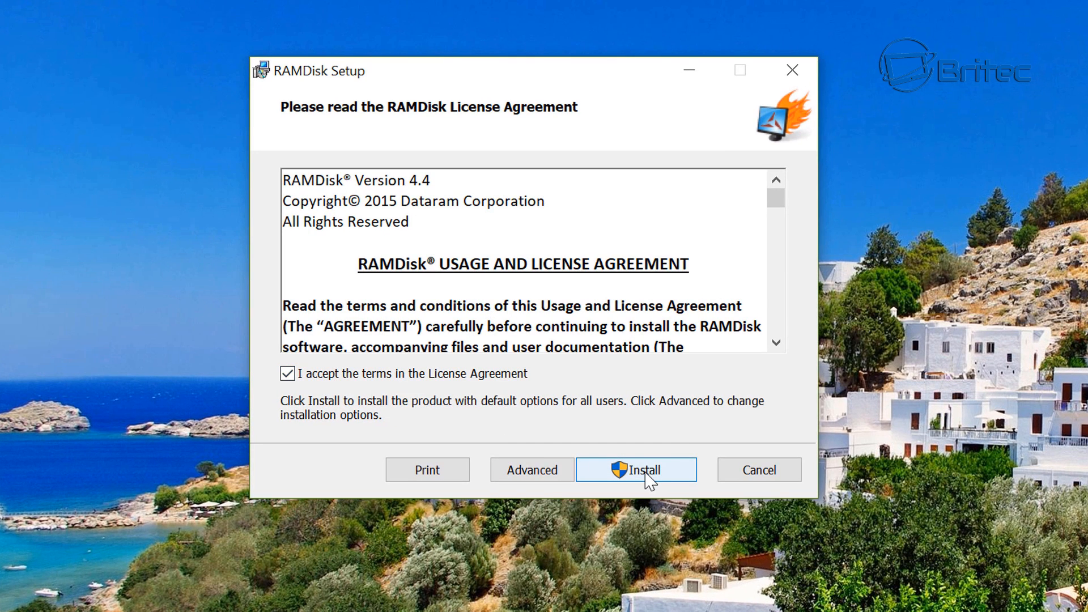
{"action": "left_click", "coordinate": [540, 471]}
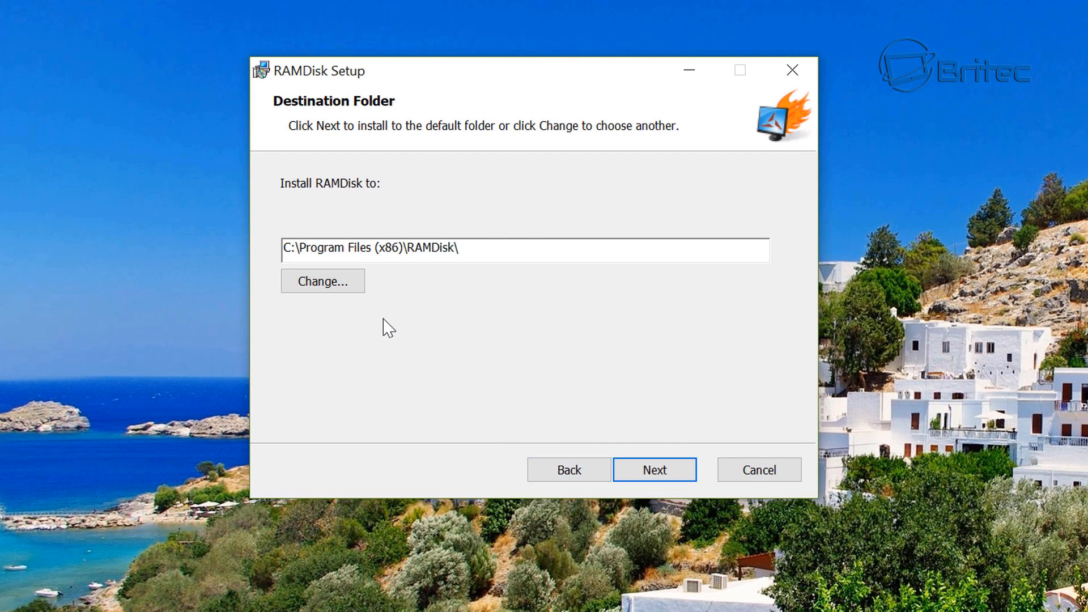
{"action": "left_click", "coordinate": [586, 472]}
{"action": "left_click", "coordinate": [643, 478]}
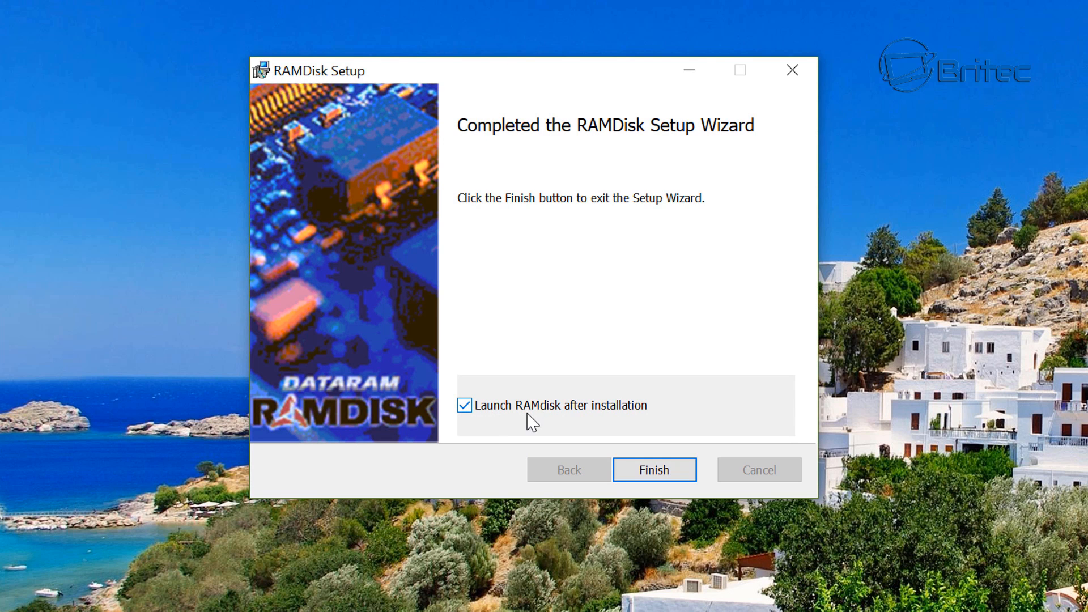
{"action": "left_click", "coordinate": [656, 475]}
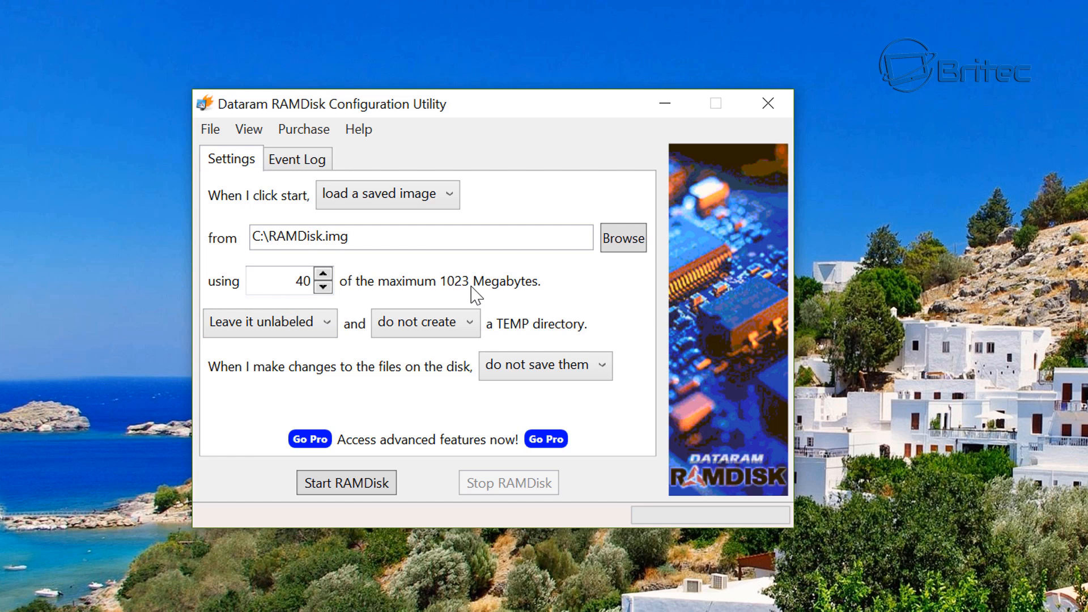
Set the RAM disk size to 500 MB and switch the configuration utility to the advanced view.
{"action": "double_click", "coordinate": [300, 280]}
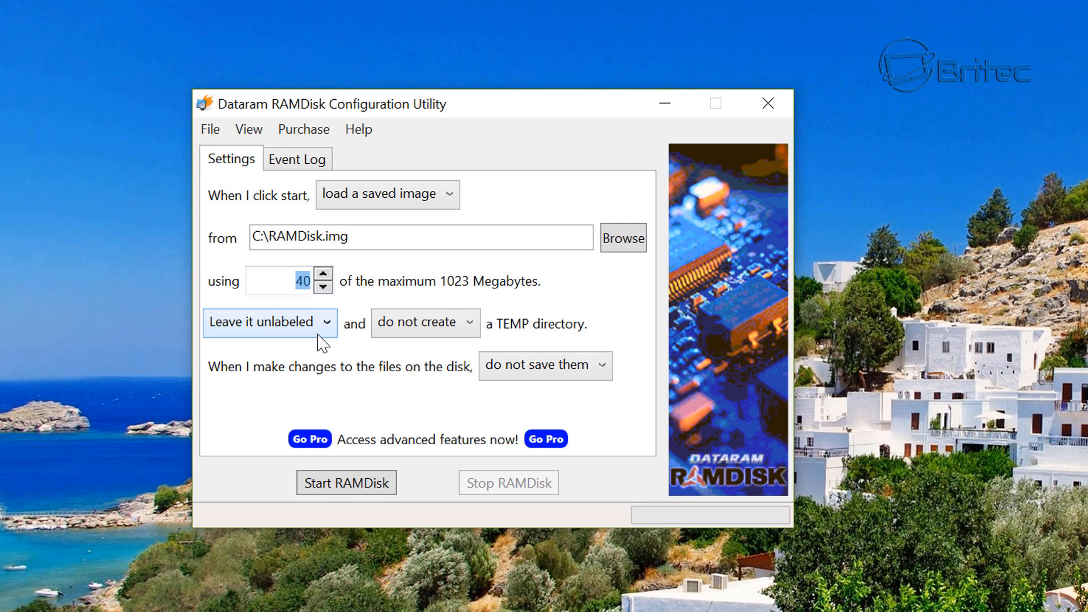
{"action": "type", "text": "500"}
{"action": "left_click", "coordinate": [254, 134]}
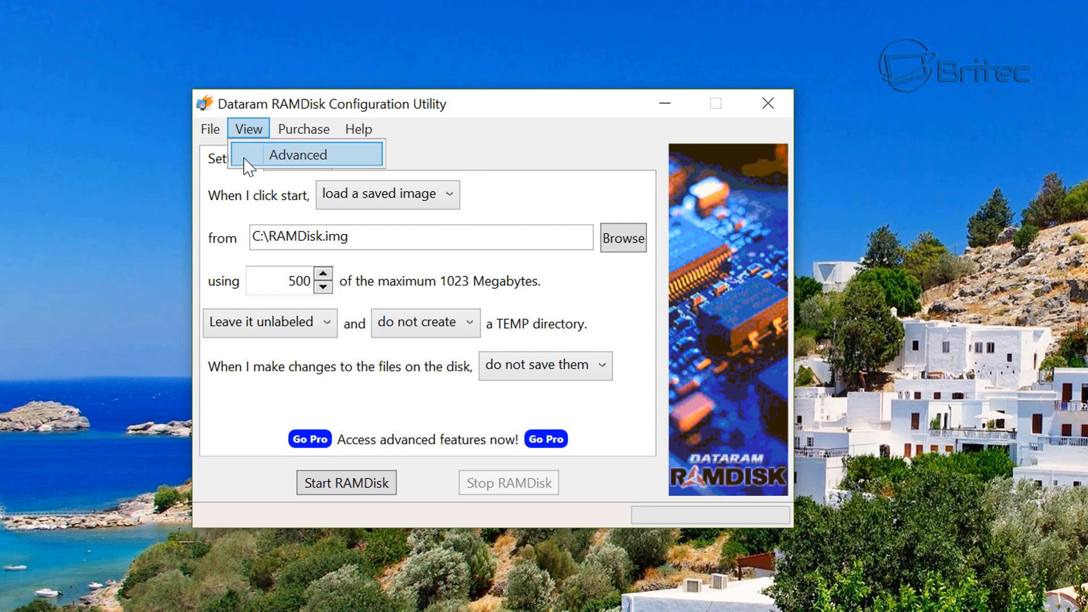
{"action": "left_click", "coordinate": [255, 156]}
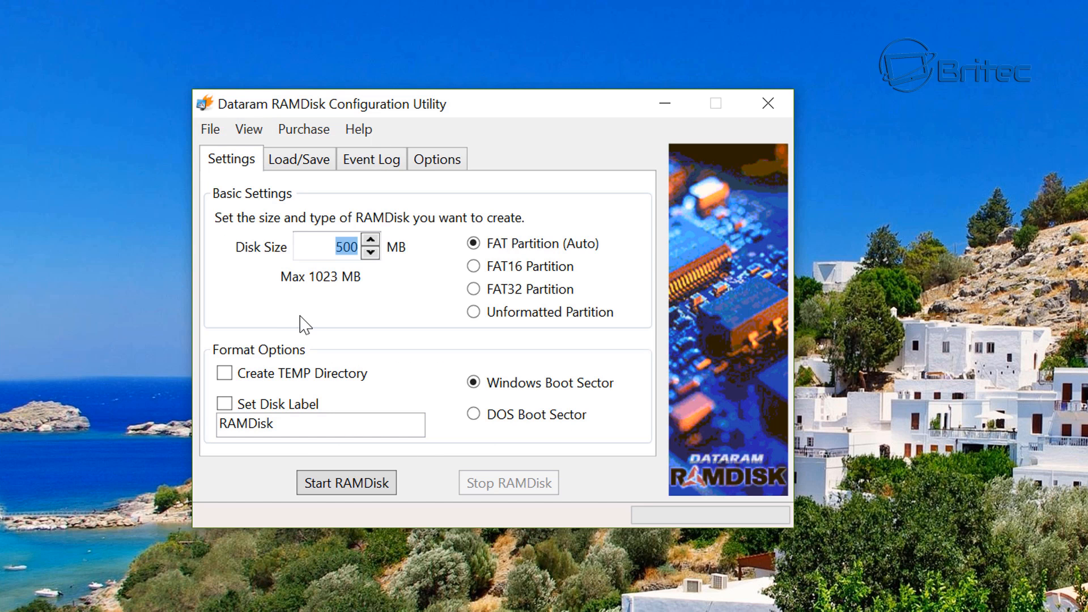
Choose a FAT32 partition for the RAM disk and enable the disk label RAMDisk.
{"action": "left_click", "coordinate": [323, 245]}
{"action": "left_click", "coordinate": [475, 289]}
{"action": "left_click", "coordinate": [226, 405]}
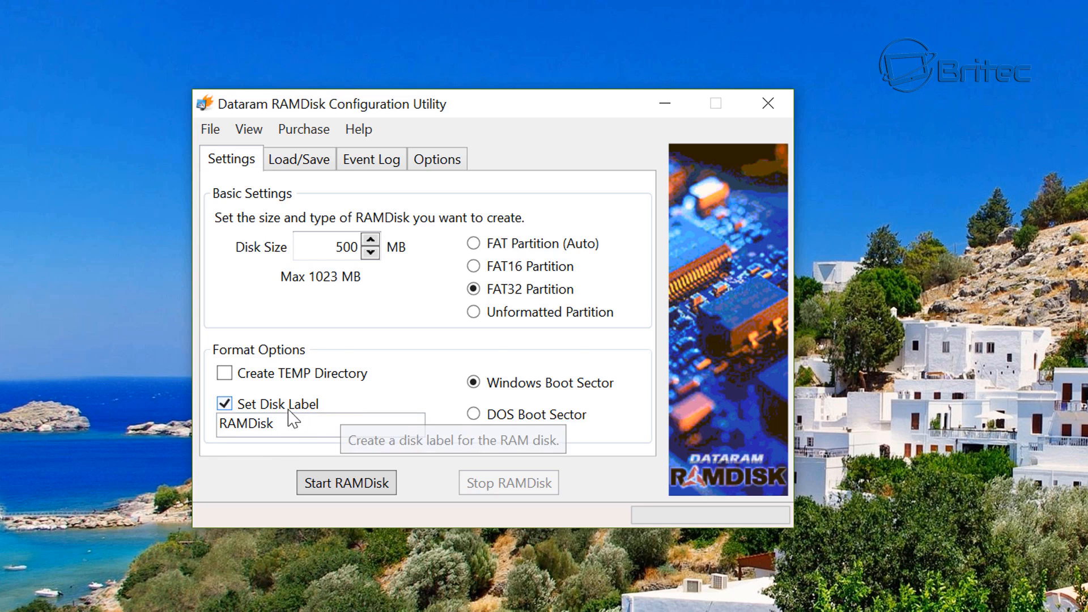
Enable saving the disk image at shutdown, and look through the event log and additional options.
{"action": "left_click", "coordinate": [309, 162]}
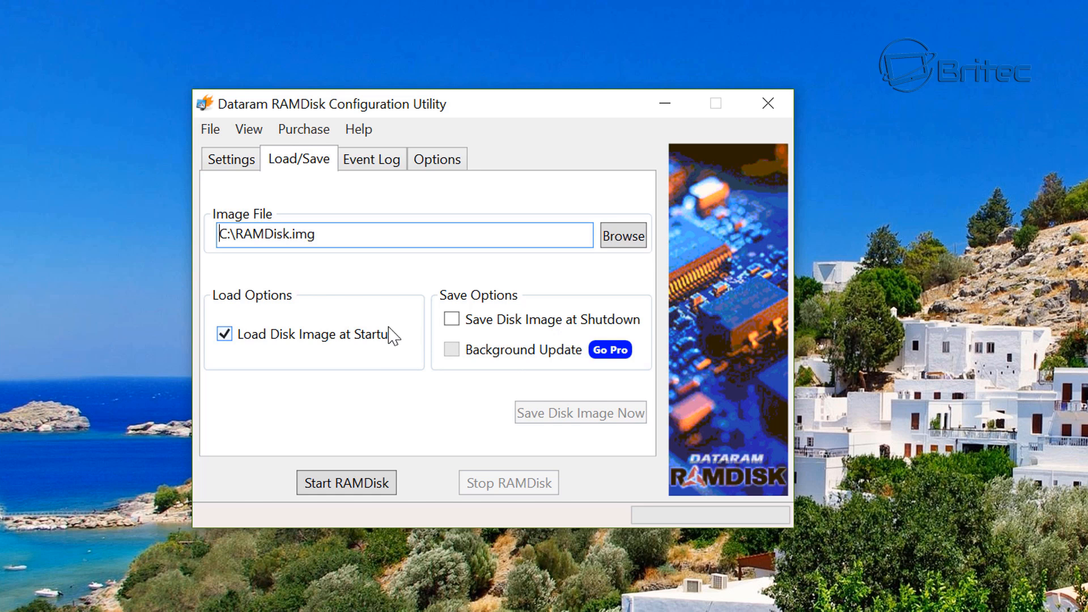
{"action": "left_click", "coordinate": [451, 320]}
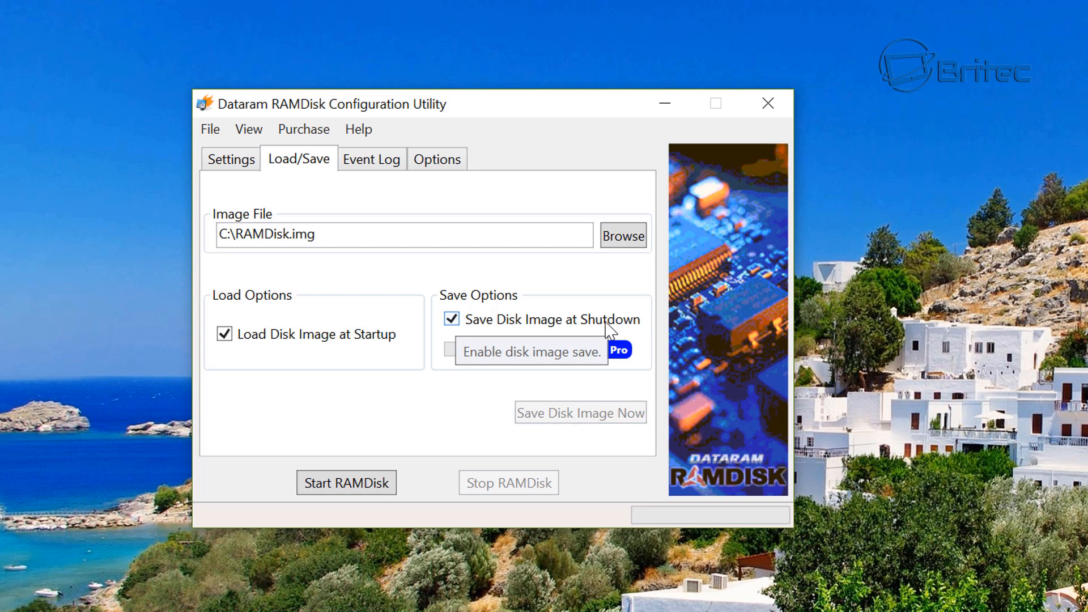
{"action": "left_click", "coordinate": [367, 162]}
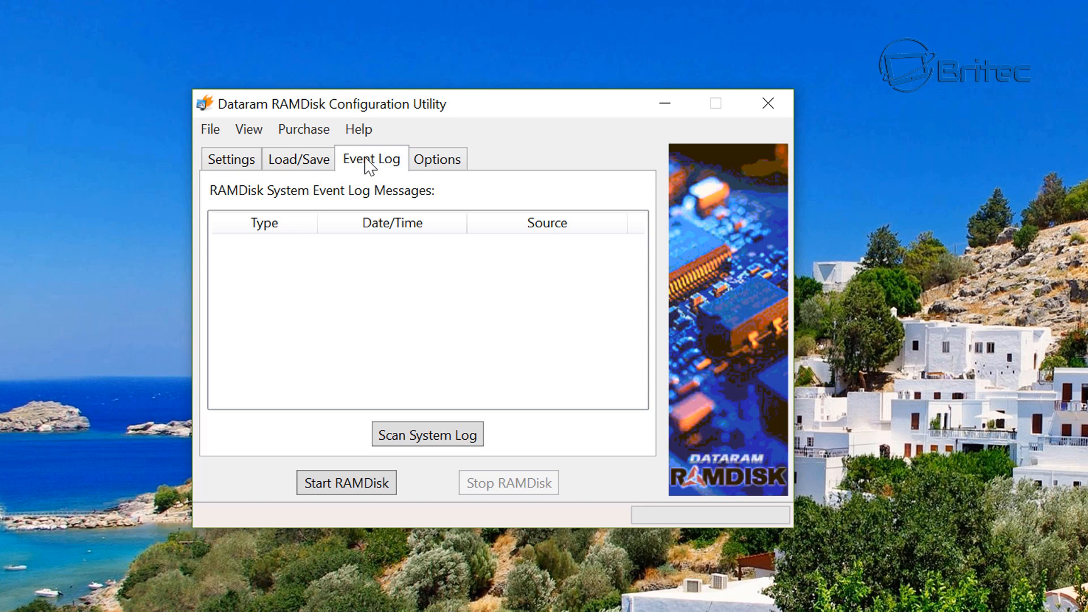
{"action": "left_click", "coordinate": [453, 163]}
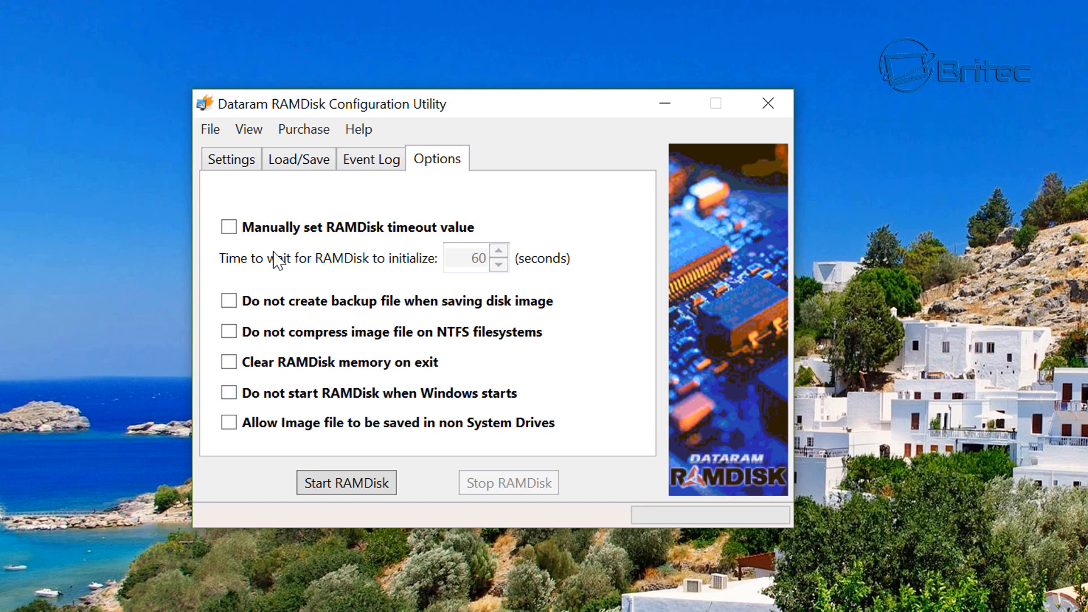
{"action": "left_click", "coordinate": [234, 161]}
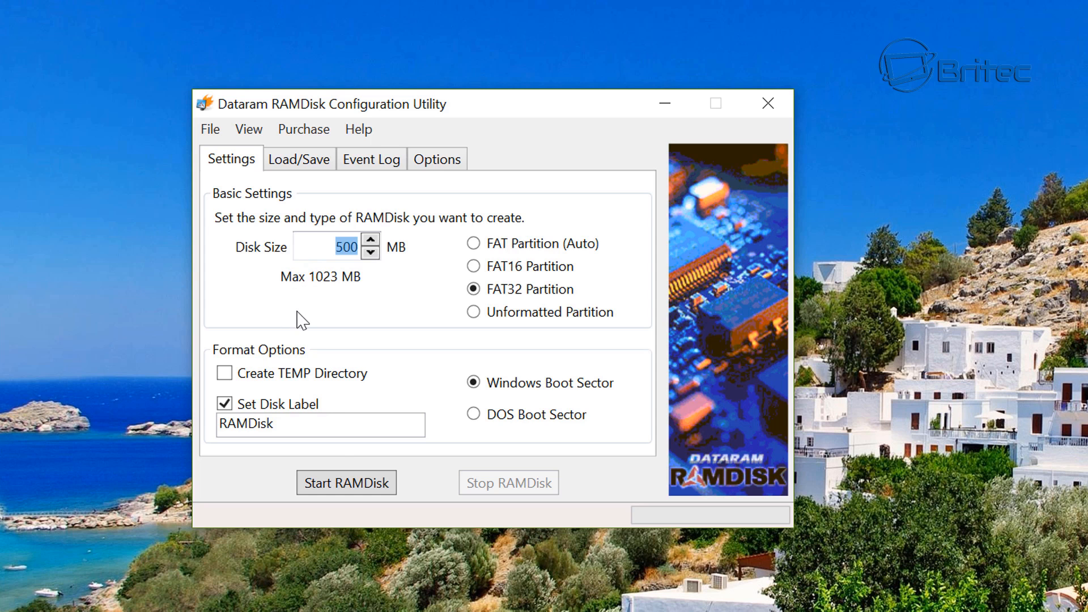
Start the RAM disk, allow the Dataram driver installation, and close the new drive's folder and the configuration utility.
{"action": "left_click", "coordinate": [348, 486]}
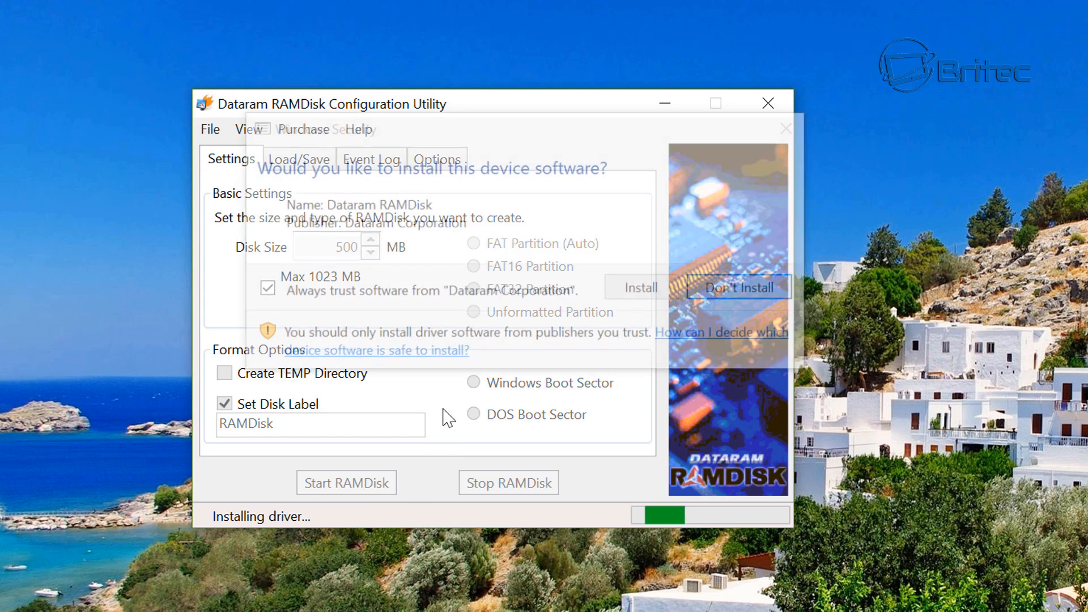
{"action": "left_click", "coordinate": [638, 297]}
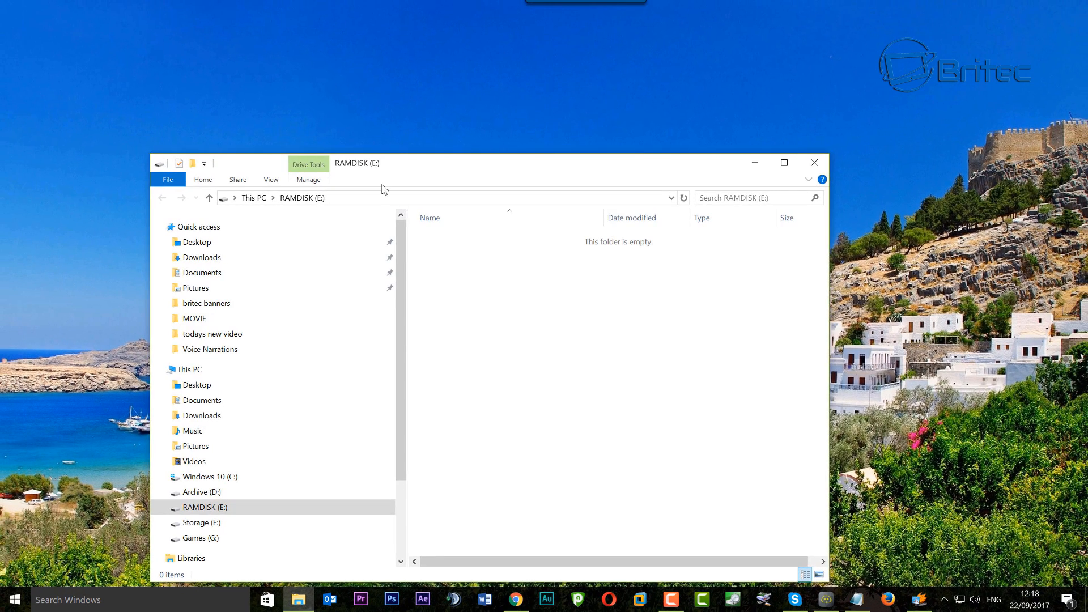
{"action": "left_click_drag", "start_coordinate": [379, 170], "coordinate": [413, 107]}
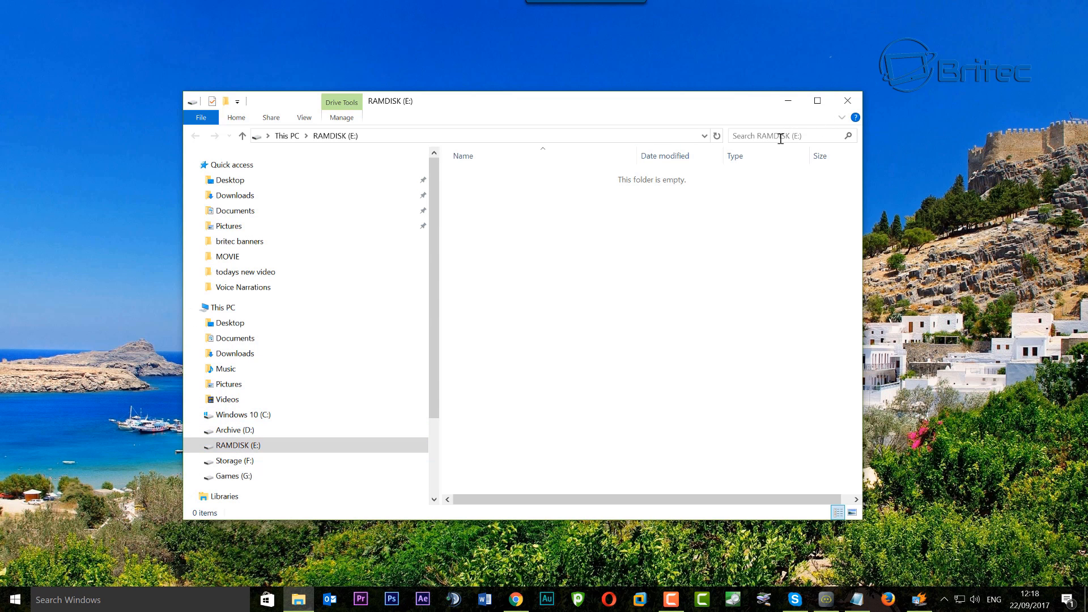
{"action": "left_click", "coordinate": [846, 102]}
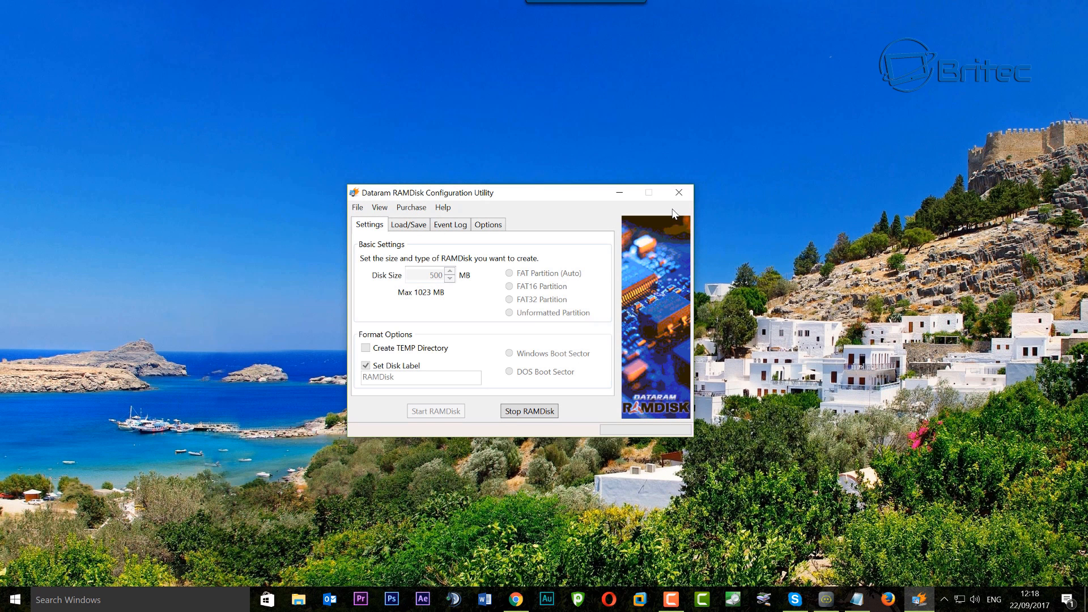
{"action": "left_click", "coordinate": [685, 195]}
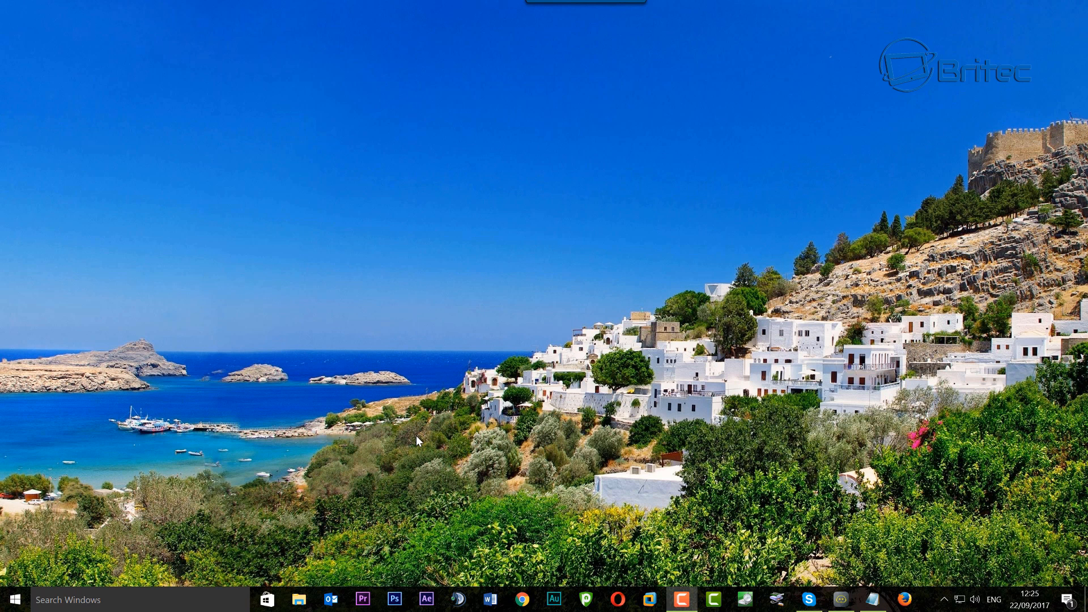
Restart the computer and open File Explorer at This PC to check for the RAMDISK (E:) drive.
{"action": "left_click", "coordinate": [27, 599]}
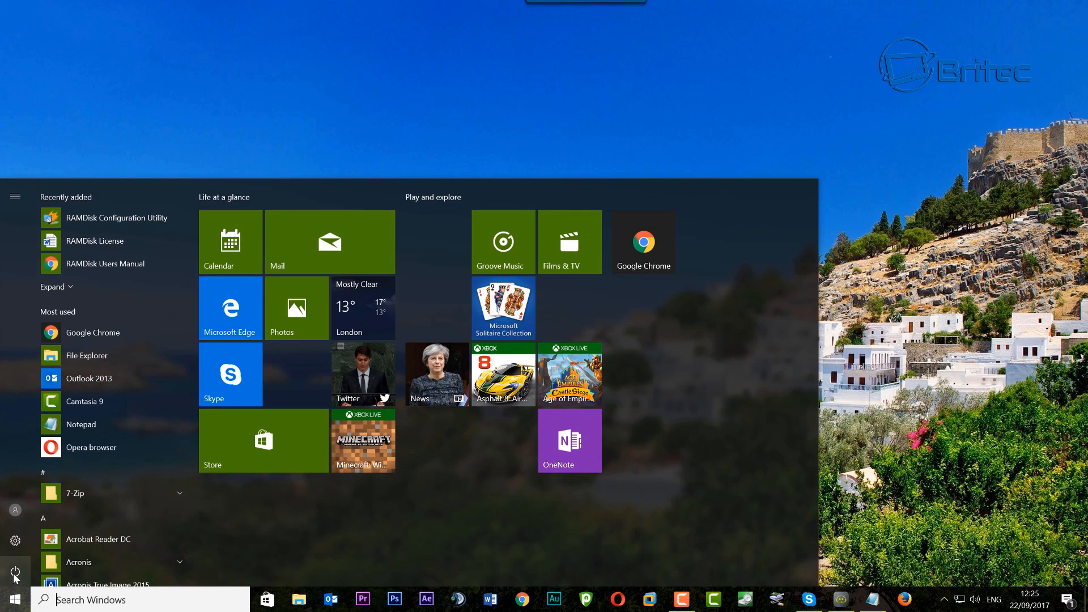
{"action": "left_click", "coordinate": [15, 571]}
{"action": "left_click", "coordinate": [23, 538]}
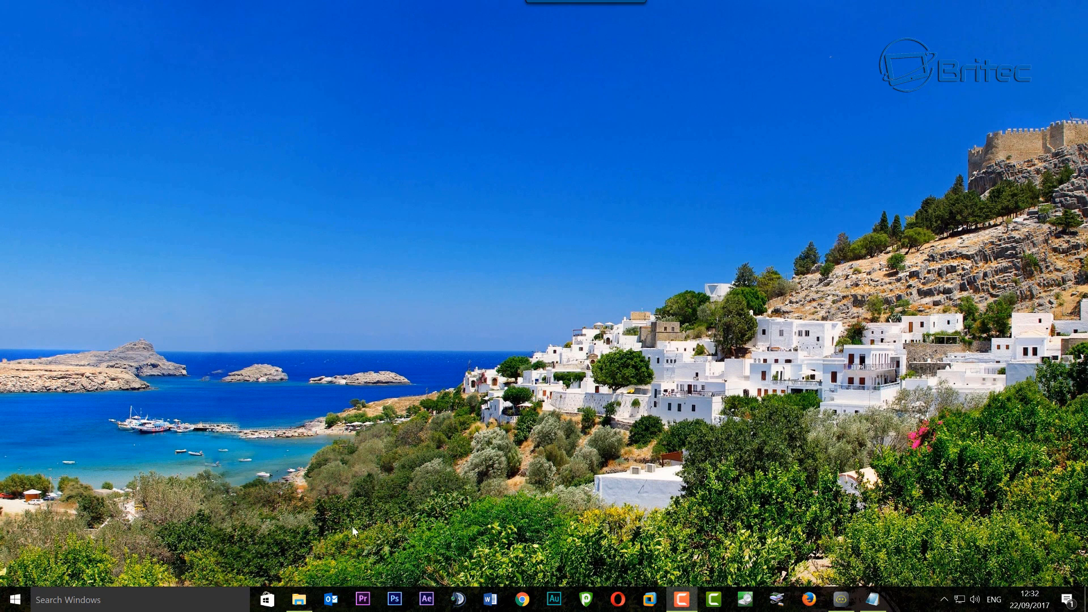
{"action": "right_click", "coordinate": [299, 598]}
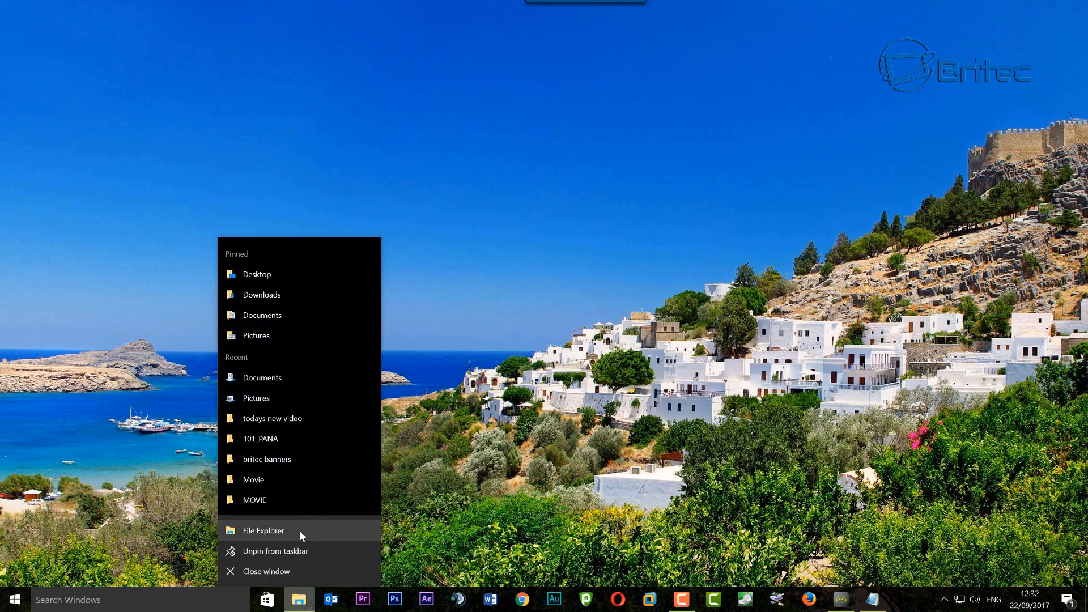
{"action": "left_click", "coordinate": [300, 530]}
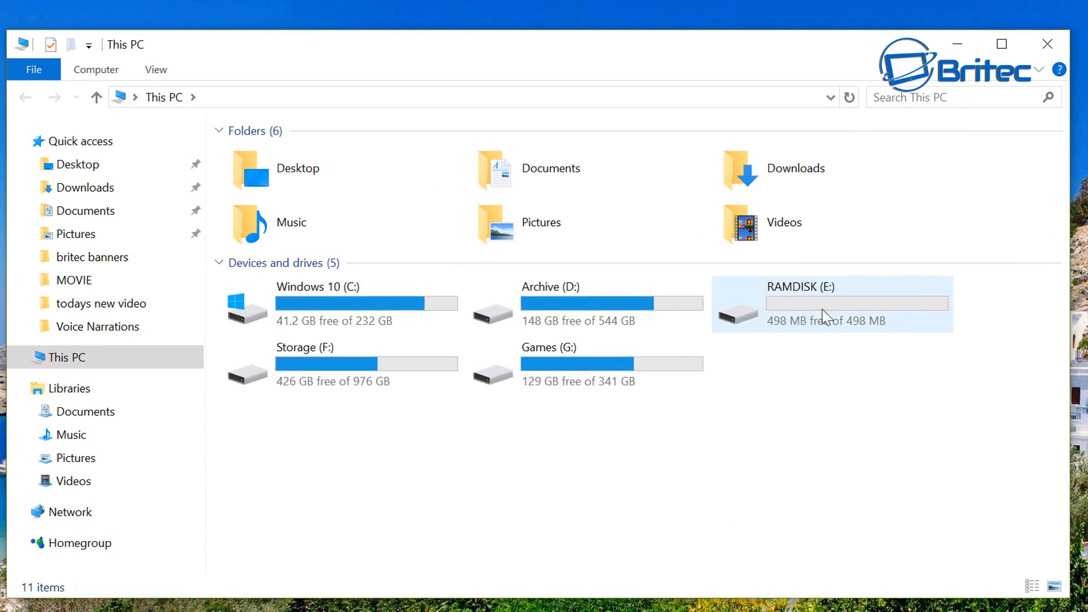
Inspect the RAMDISK (E:) drive's free space and contents, and close File Explorer.
{"action": "double_click", "coordinate": [805, 313]}
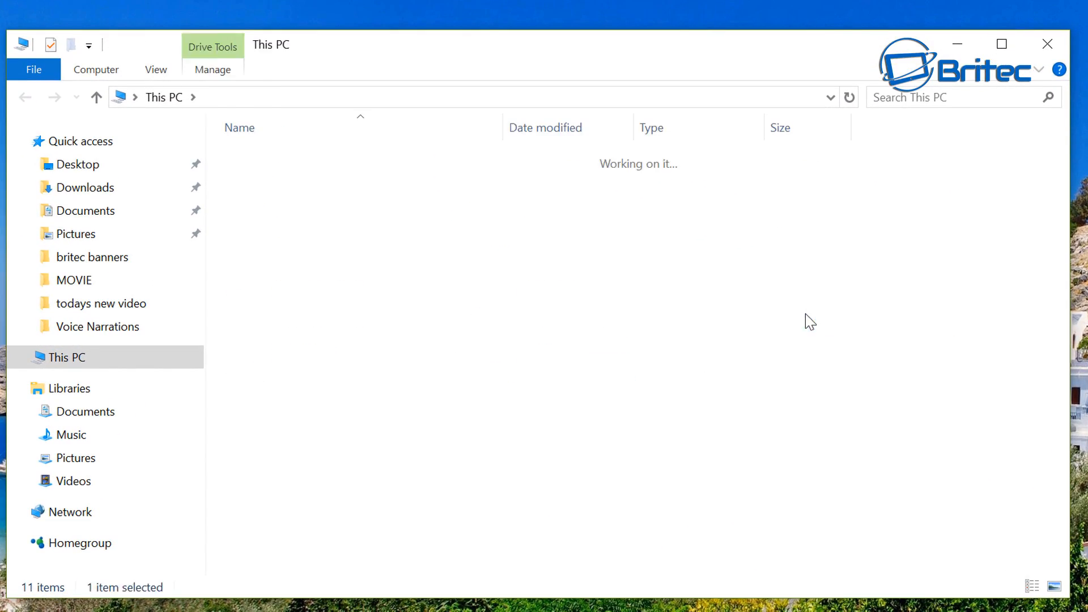
{"action": "left_click", "coordinate": [25, 98]}
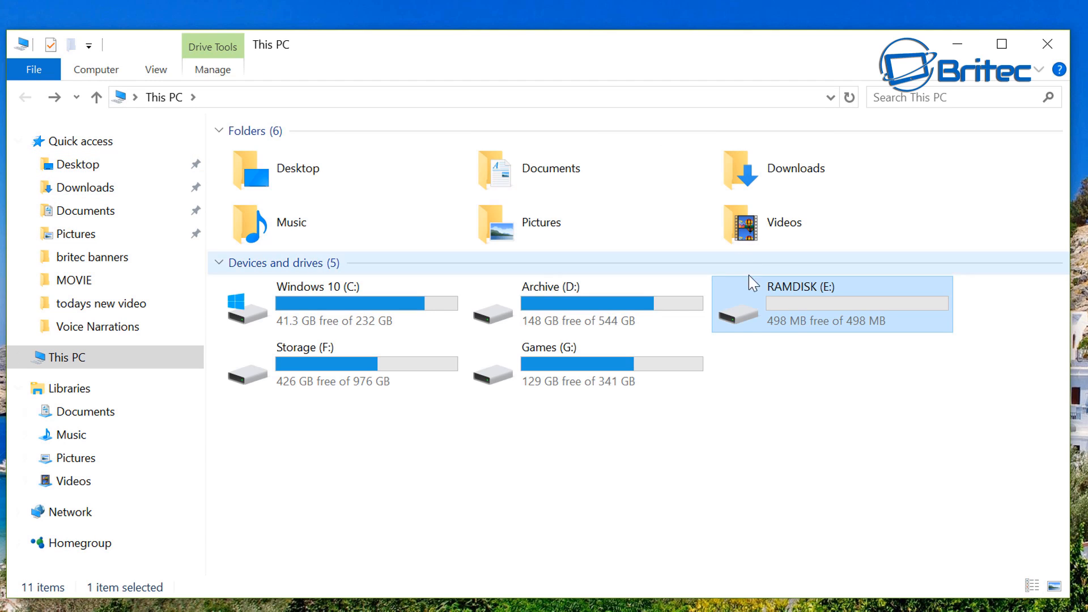
{"action": "mouse_move", "coordinate": [791, 323]}
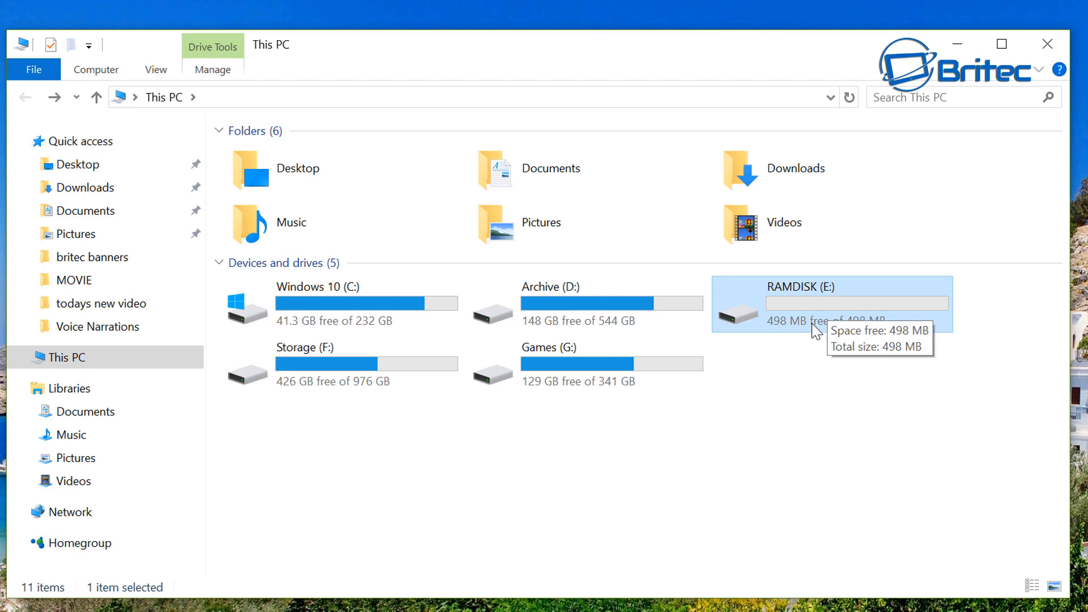
{"action": "left_click", "coordinate": [776, 384]}
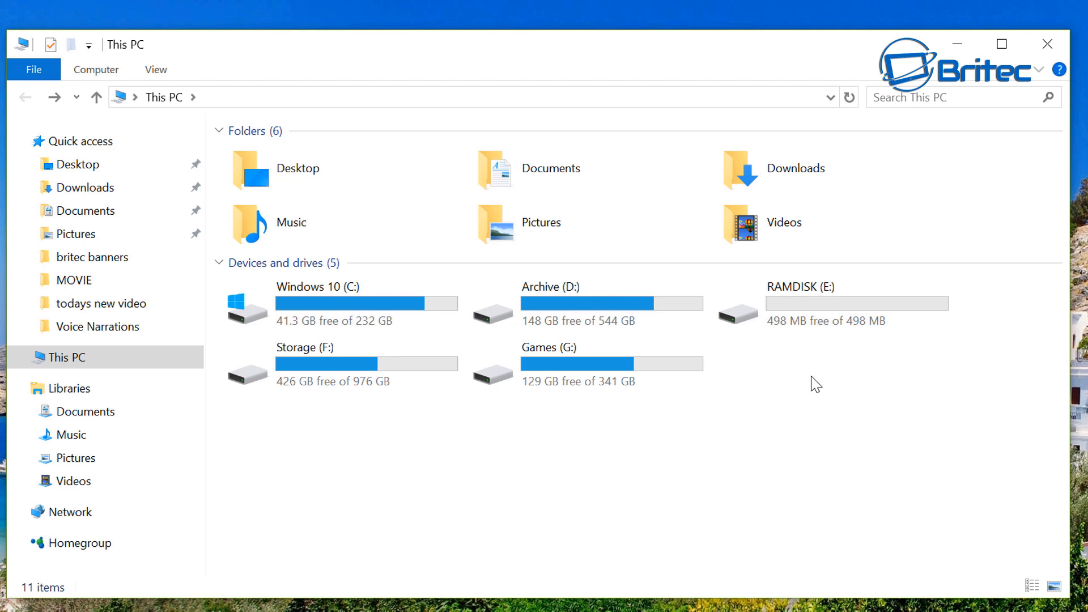
{"action": "mouse_move", "coordinate": [823, 306]}
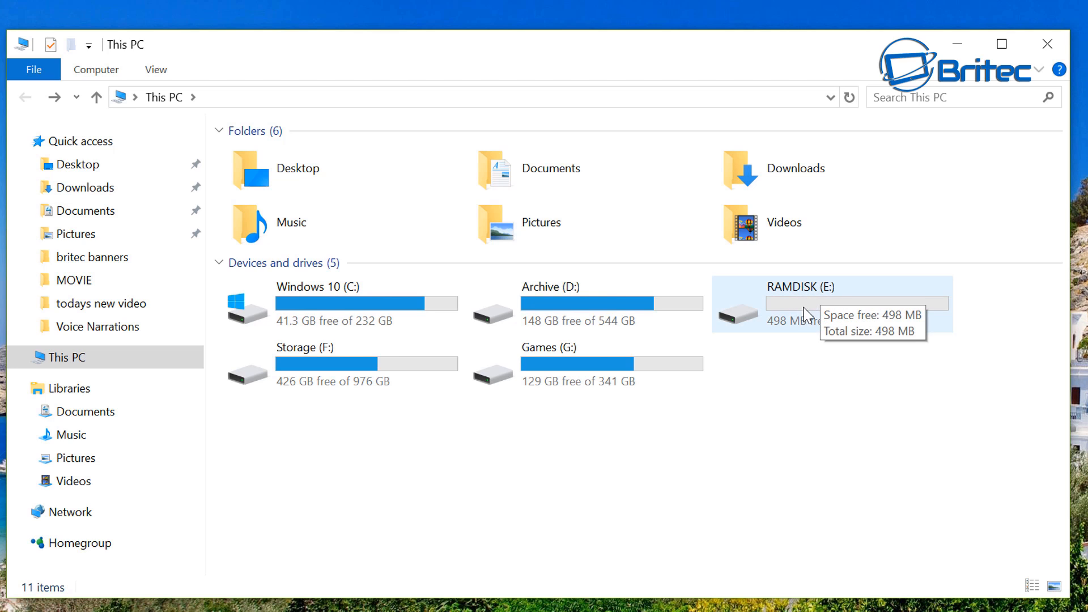
{"action": "double_click", "coordinate": [800, 310]}
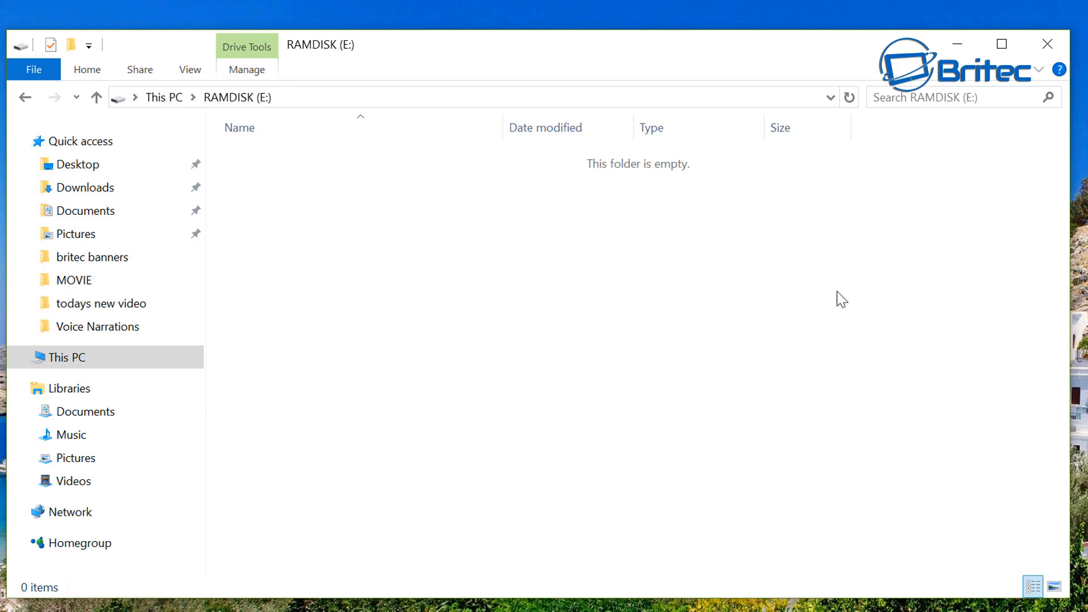
{"action": "left_click", "coordinate": [1047, 43]}
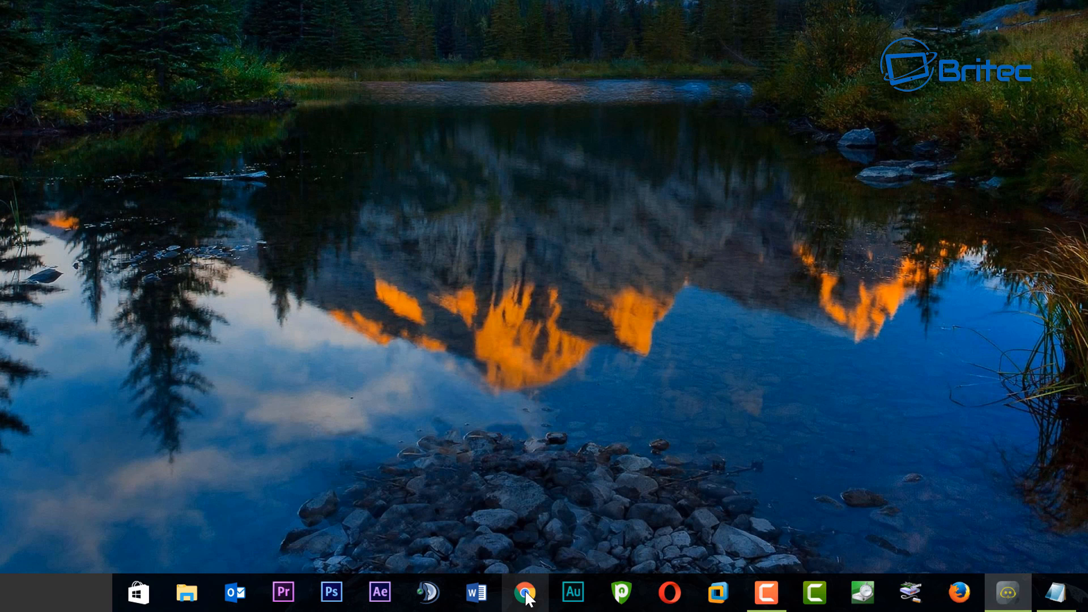
Open the properties of the pinned Google Chrome shortcut and place the cursor in its target path.
{"action": "right_click", "coordinate": [524, 589]}
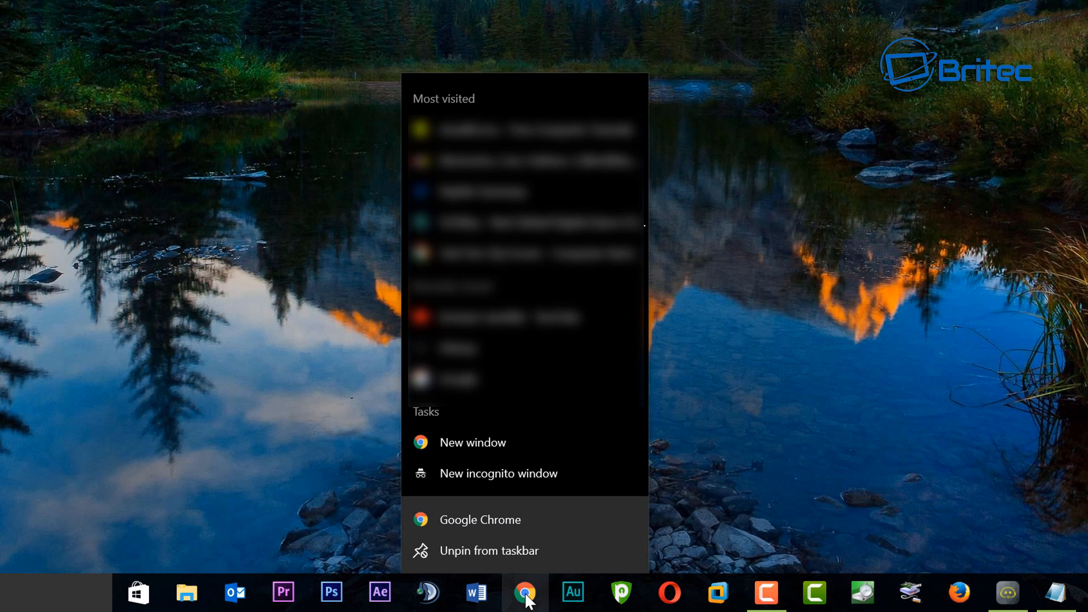
{"action": "right_click", "coordinate": [508, 518]}
{"action": "left_click", "coordinate": [539, 496]}
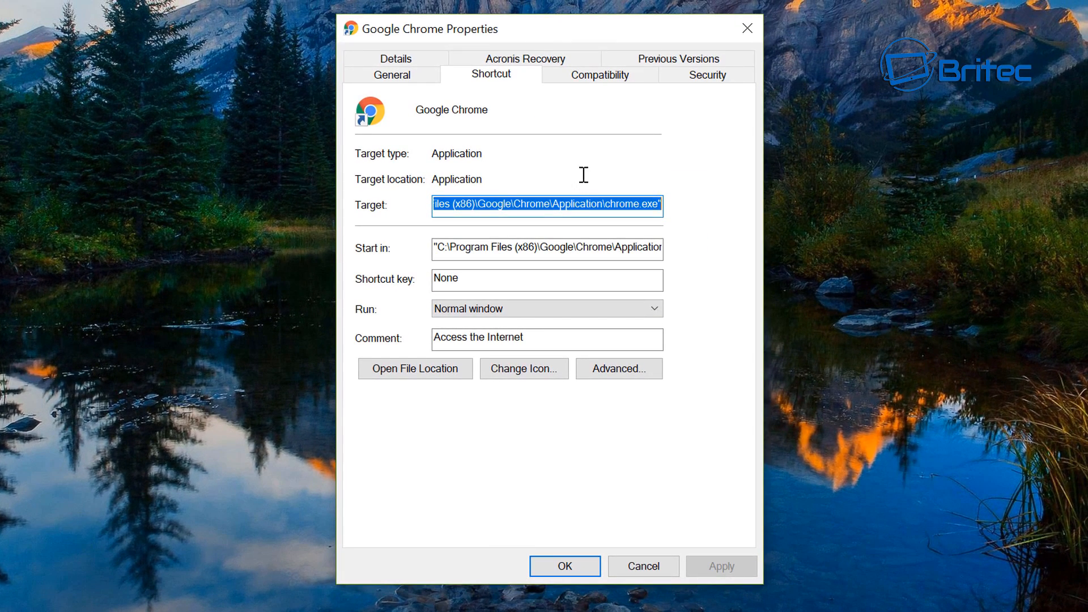
{"action": "left_click", "coordinate": [566, 206]}
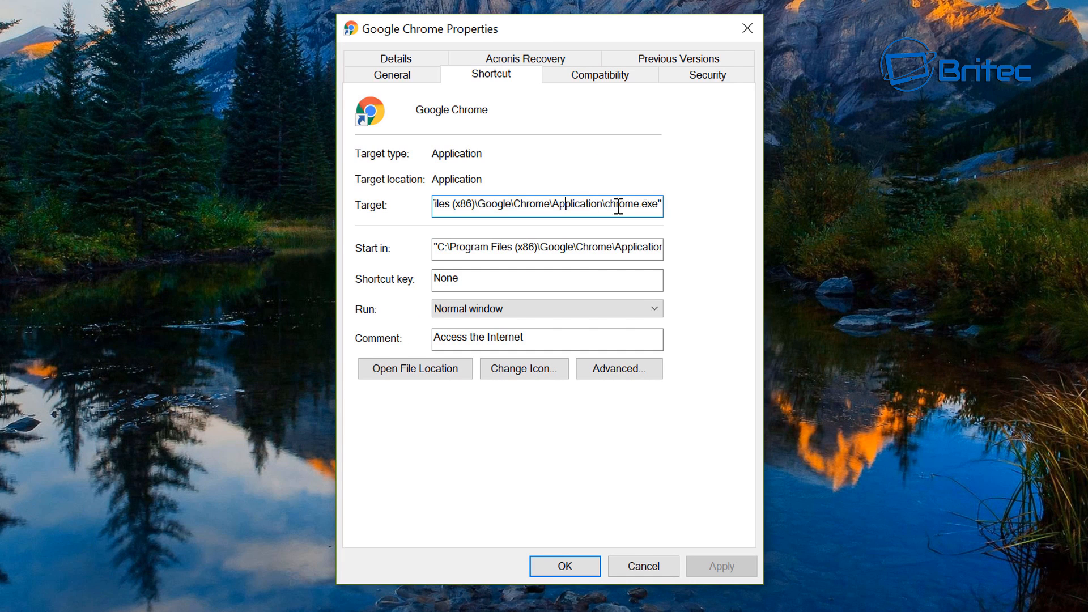
Copy --disk-cache-dir="E:\ChromeCache" from ramdisk.txt and append it to the end of the Chrome shortcut's target path.
{"action": "key", "text": "alt+Tab"}
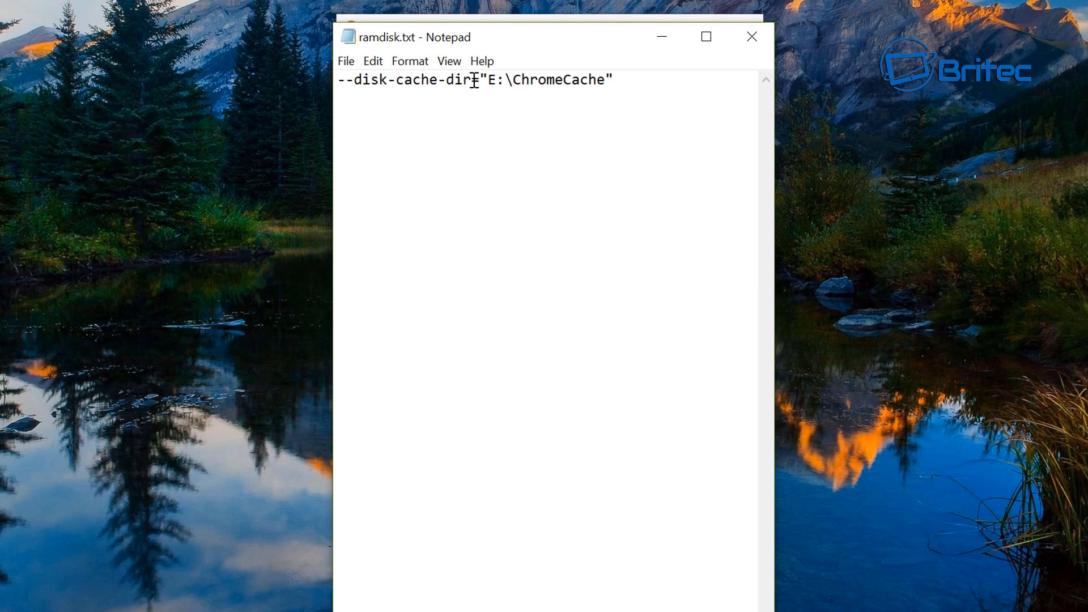
{"action": "left_click_drag", "start_coordinate": [617, 79], "coordinate": [350, 85]}
{"action": "right_click", "coordinate": [437, 84]}
{"action": "left_click", "coordinate": [479, 139]}
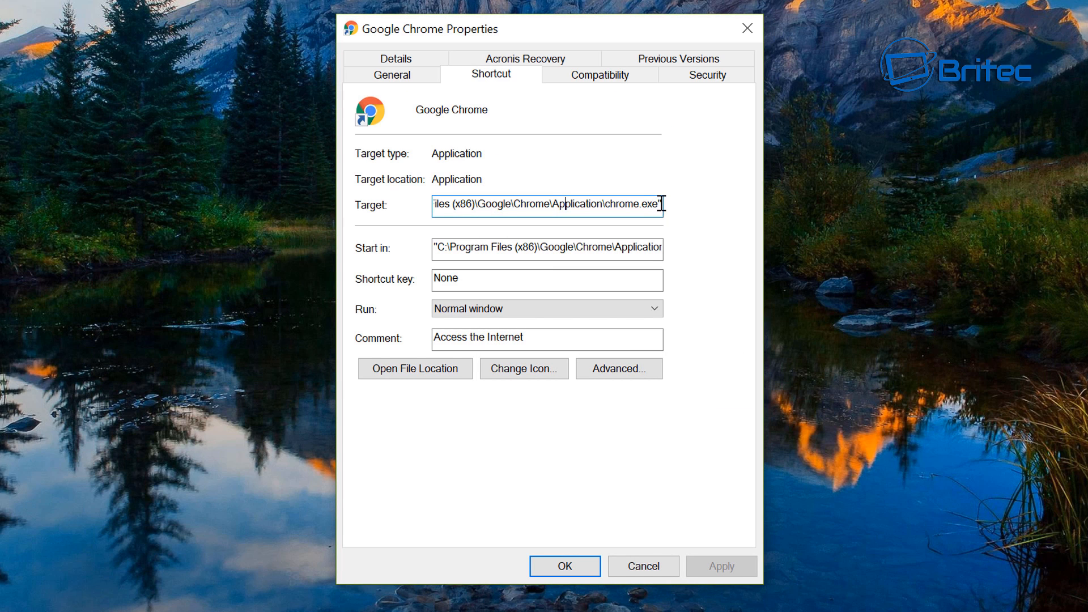
{"action": "left_click", "coordinate": [661, 203]}
{"action": "right_click", "coordinate": [662, 204]}
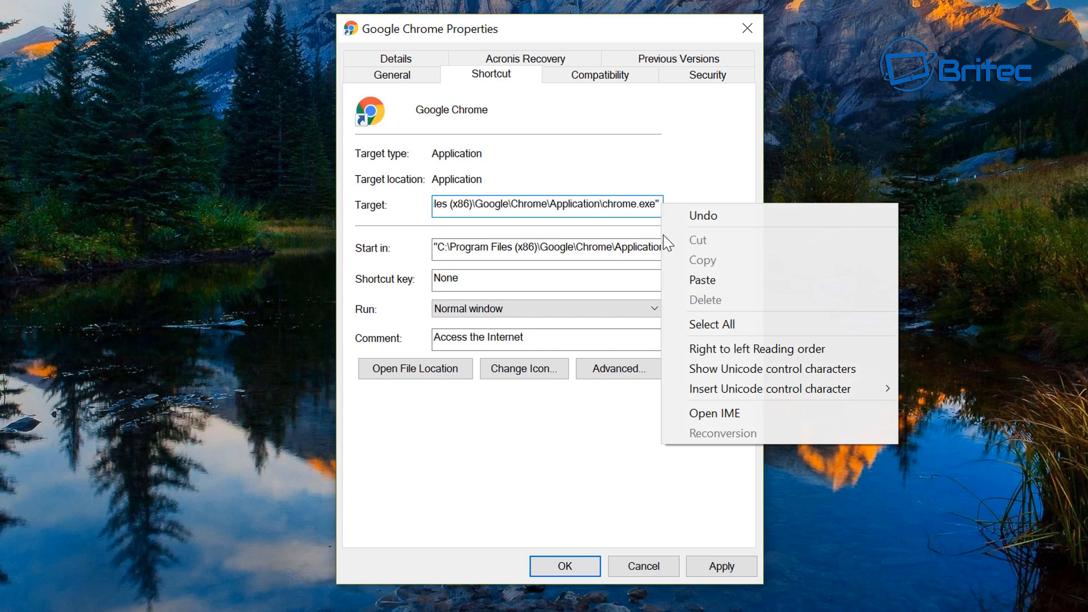
{"action": "left_click", "coordinate": [687, 282]}
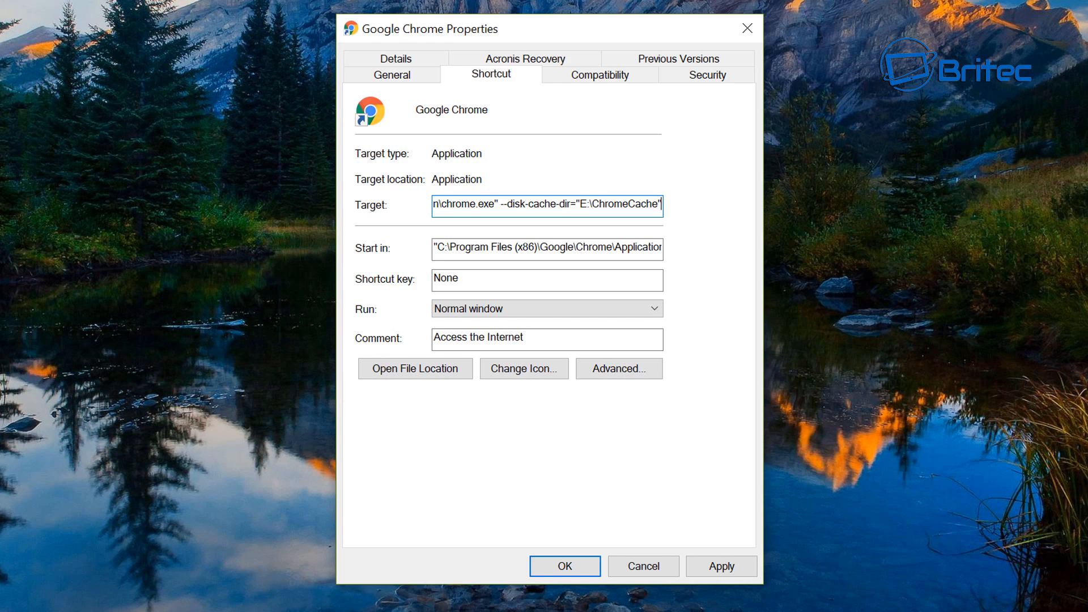
Check the RAM disk's drive letter in File Explorer, and apply the changes to the Chrome shortcut.
{"action": "right_click", "coordinate": [170, 611]}
{"action": "left_click", "coordinate": [170, 611]}
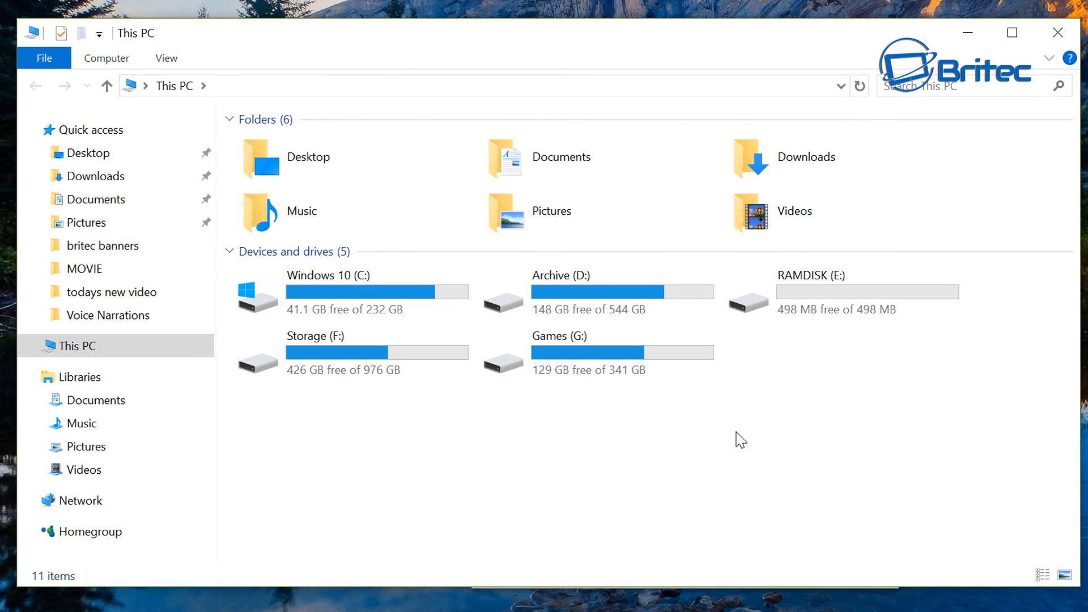
{"action": "mouse_move", "coordinate": [843, 286]}
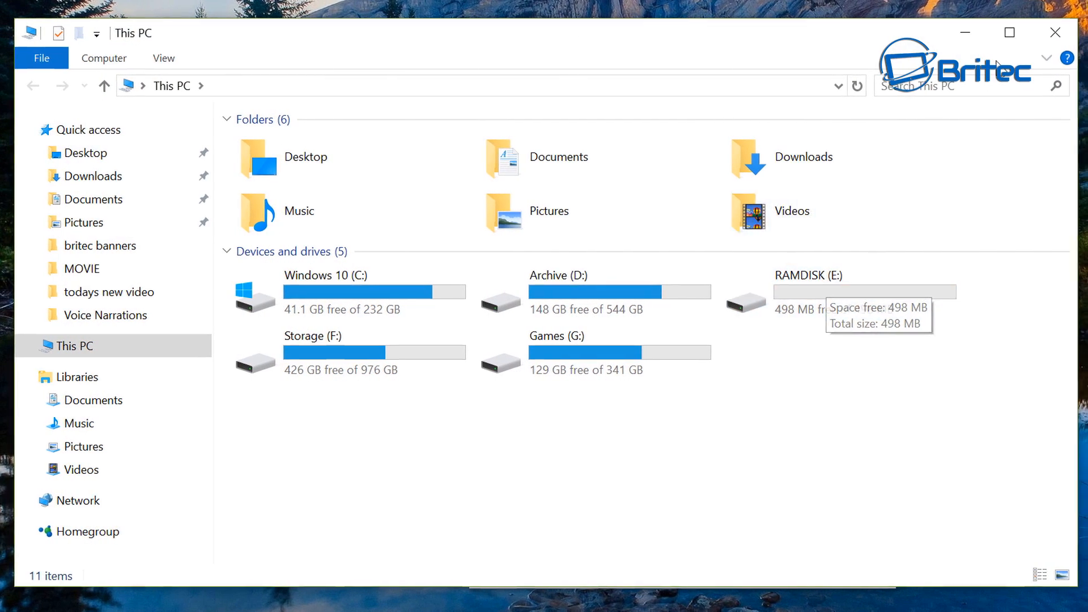
{"action": "left_click", "coordinate": [965, 32]}
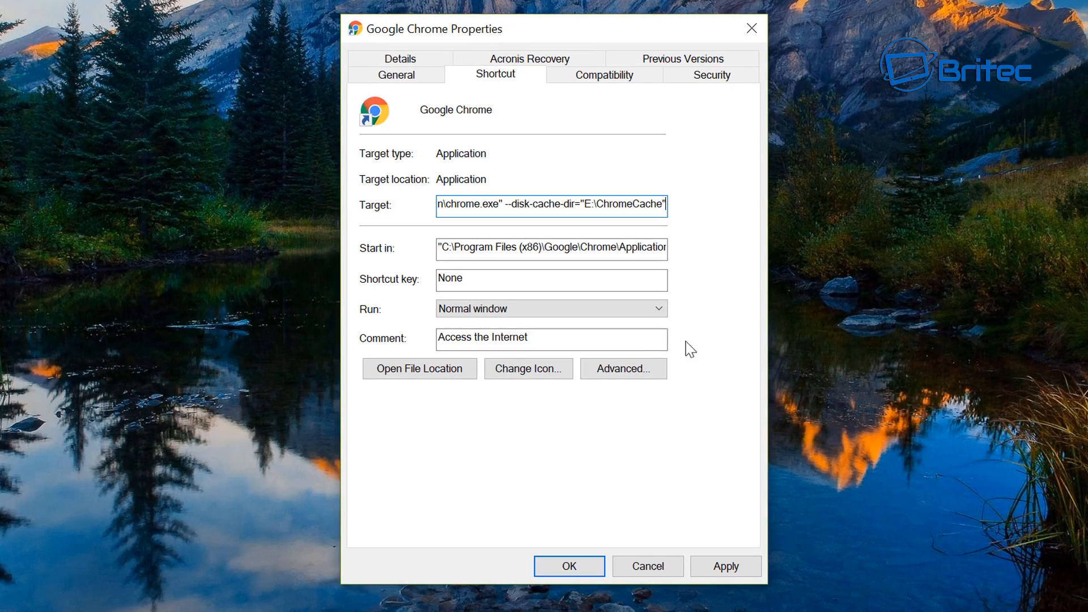
{"action": "left_click", "coordinate": [718, 571]}
{"action": "left_click", "coordinate": [569, 566]}
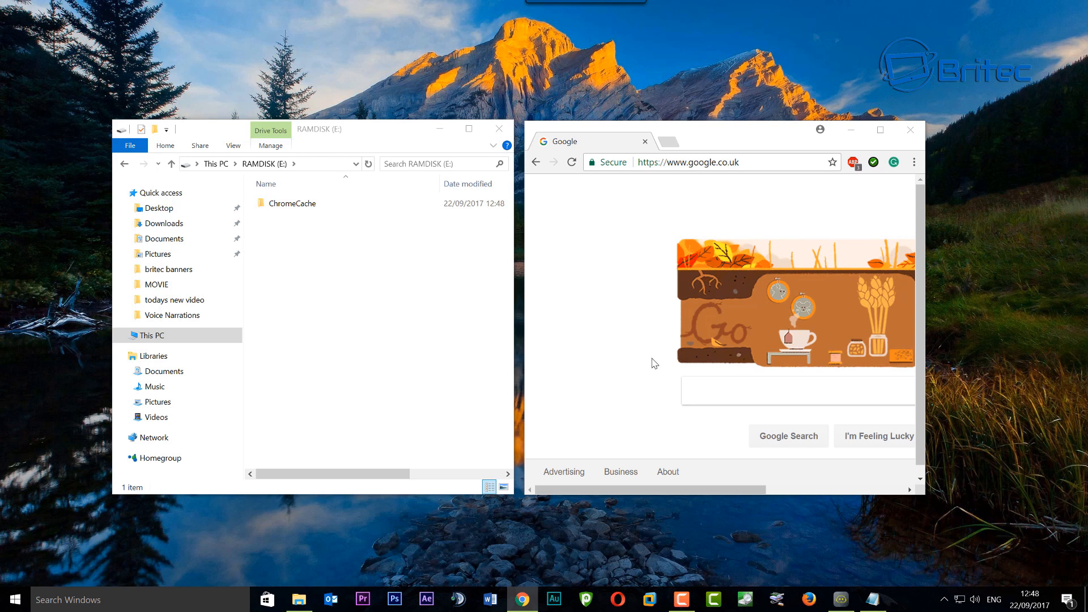
Check the size of the ChromeCache folder on RAMDISK (E:) in its properties and close them.
{"action": "right_click", "coordinate": [283, 205]}
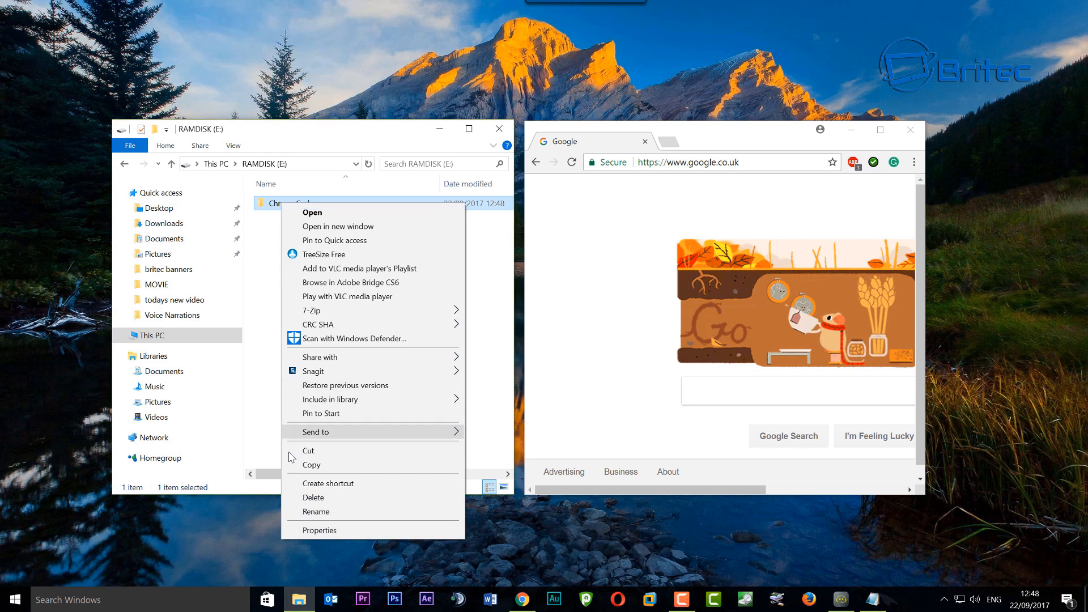
{"action": "left_click", "coordinate": [301, 530]}
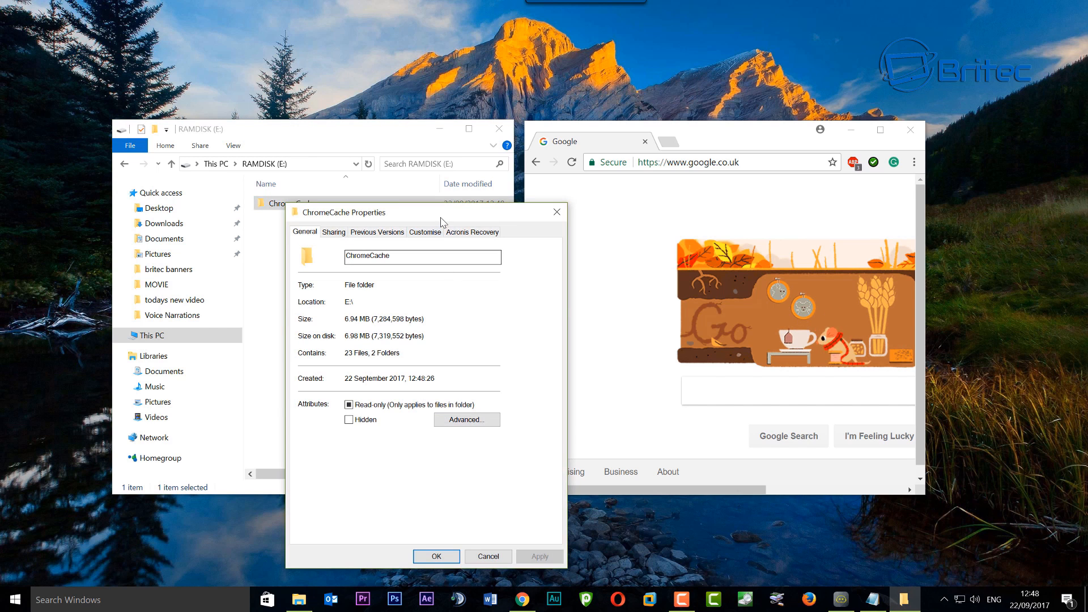
{"action": "left_click_drag", "start_coordinate": [443, 221], "coordinate": [374, 148]}
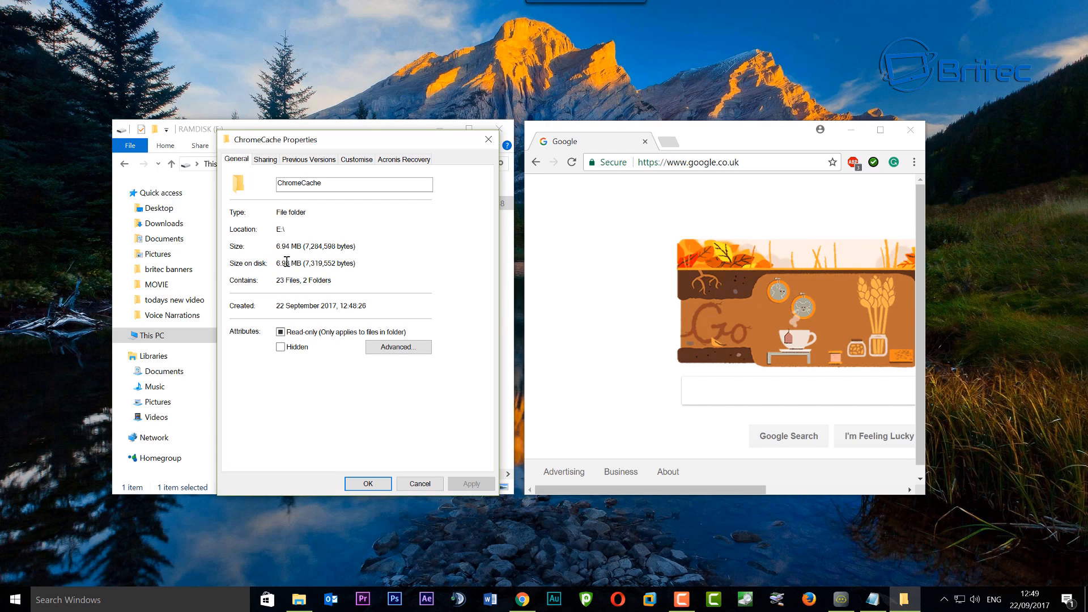
{"action": "left_click", "coordinate": [419, 486]}
Search Google for bbc in Chrome, open the BBC News home page and browse down through its stories.
{"action": "left_click", "coordinate": [706, 395]}
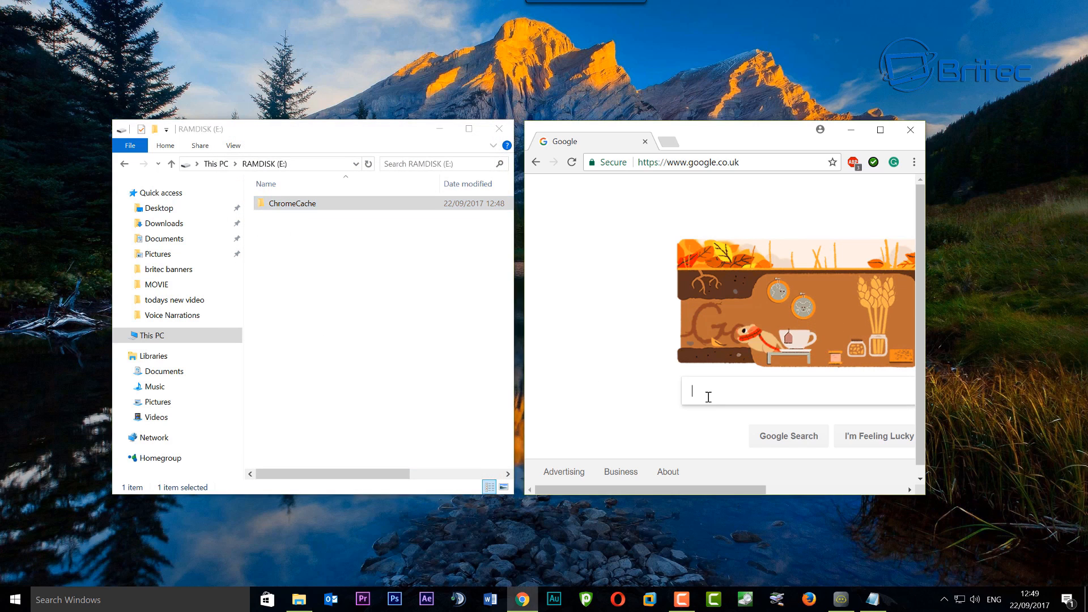
{"action": "type", "text": "bbc"}
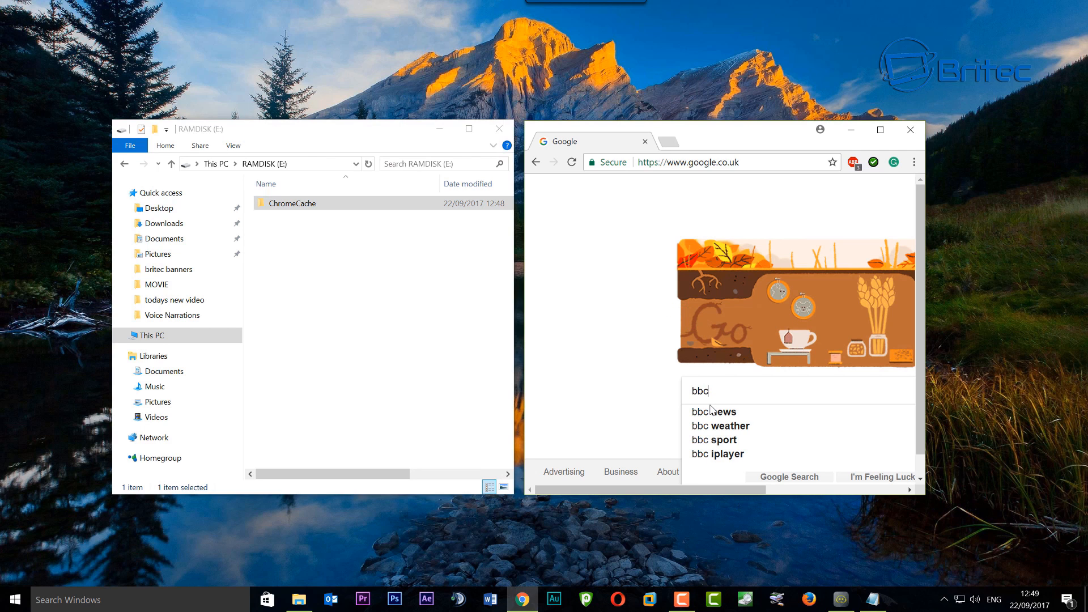
{"action": "key", "text": "Return"}
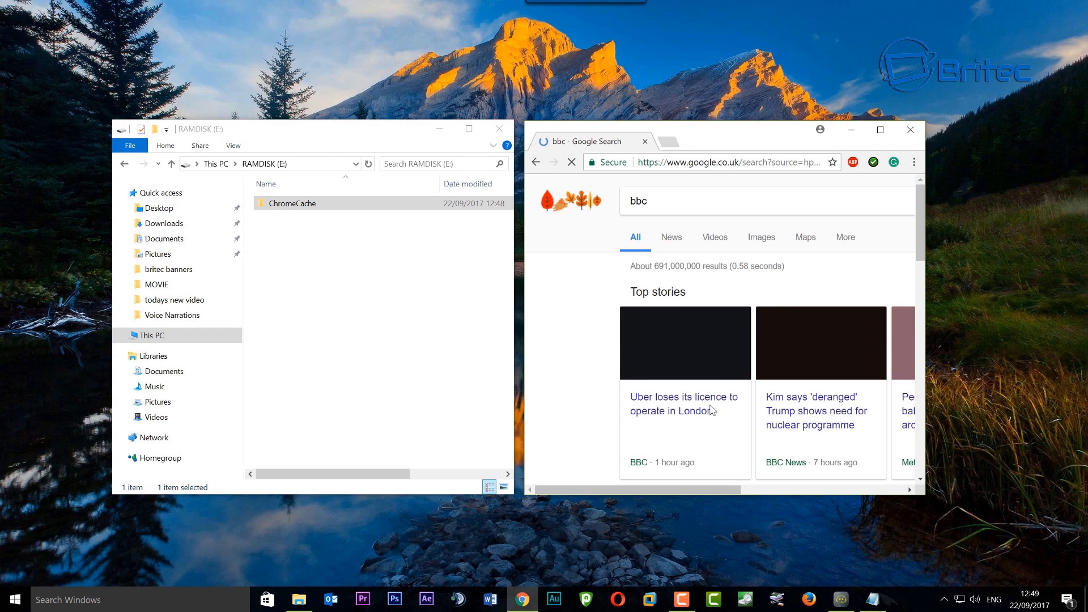
{"action": "scroll", "coordinate": [739, 395], "scroll_direction": "down", "scroll_amount": 2}
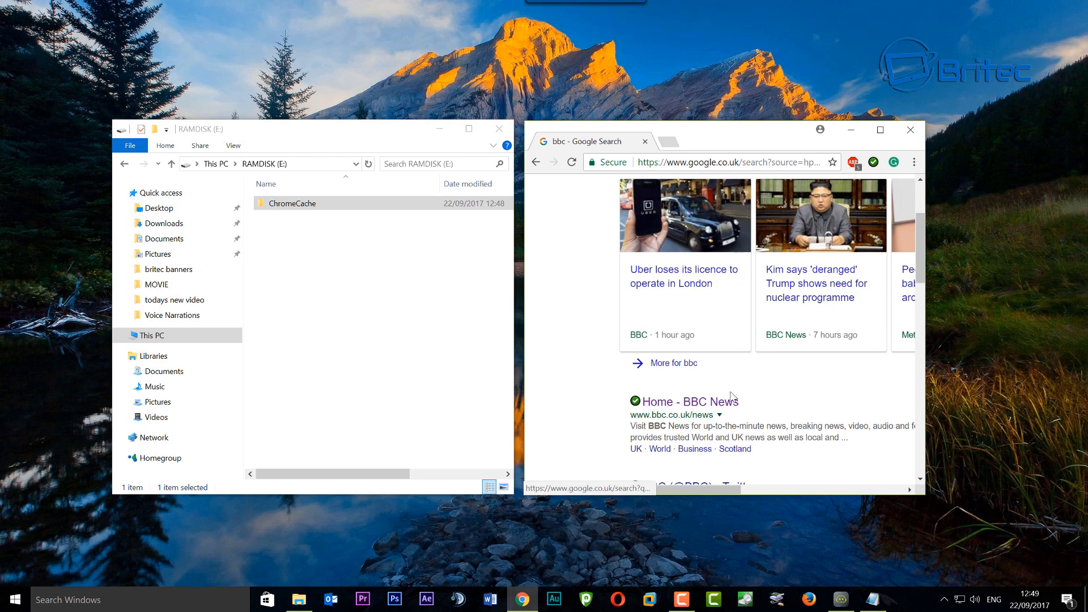
{"action": "left_click", "coordinate": [710, 405]}
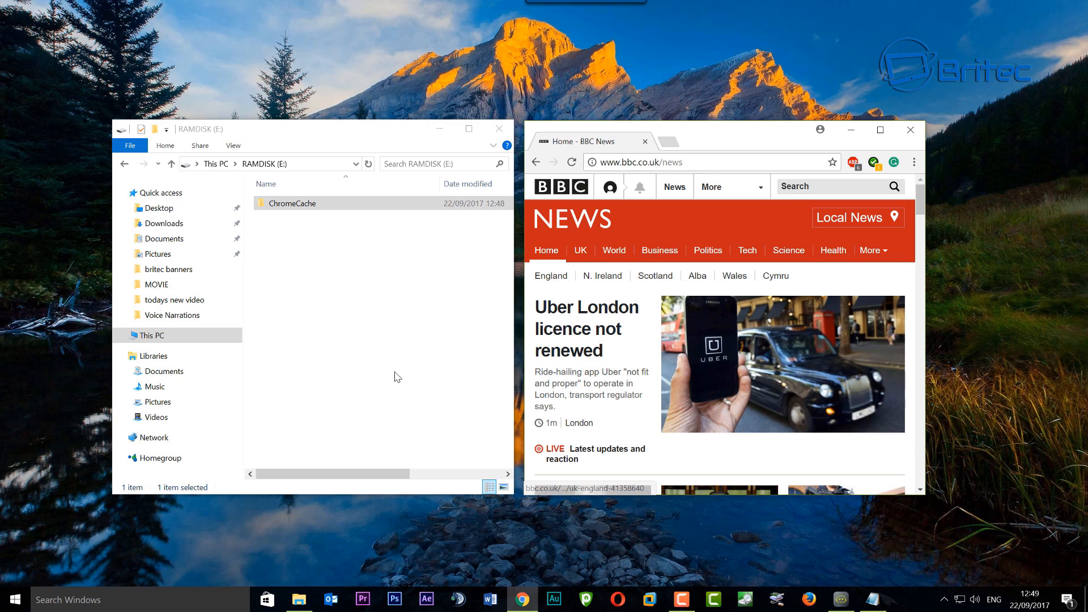
{"action": "scroll", "coordinate": [735, 374], "scroll_direction": "down", "scroll_amount": 10}
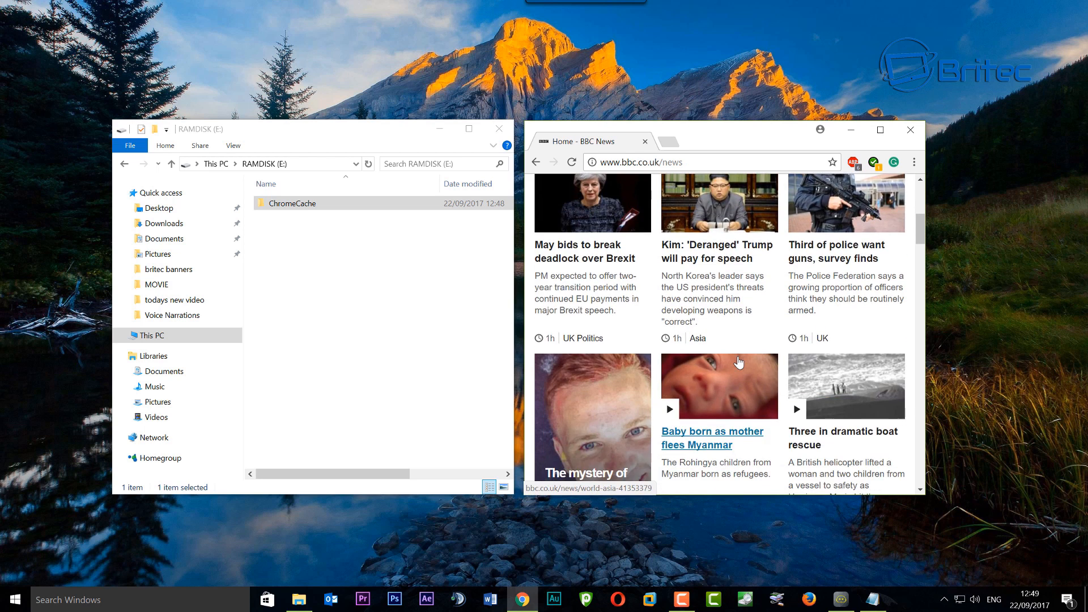
{"action": "scroll", "coordinate": [739, 362], "scroll_direction": "down", "scroll_amount": 5}
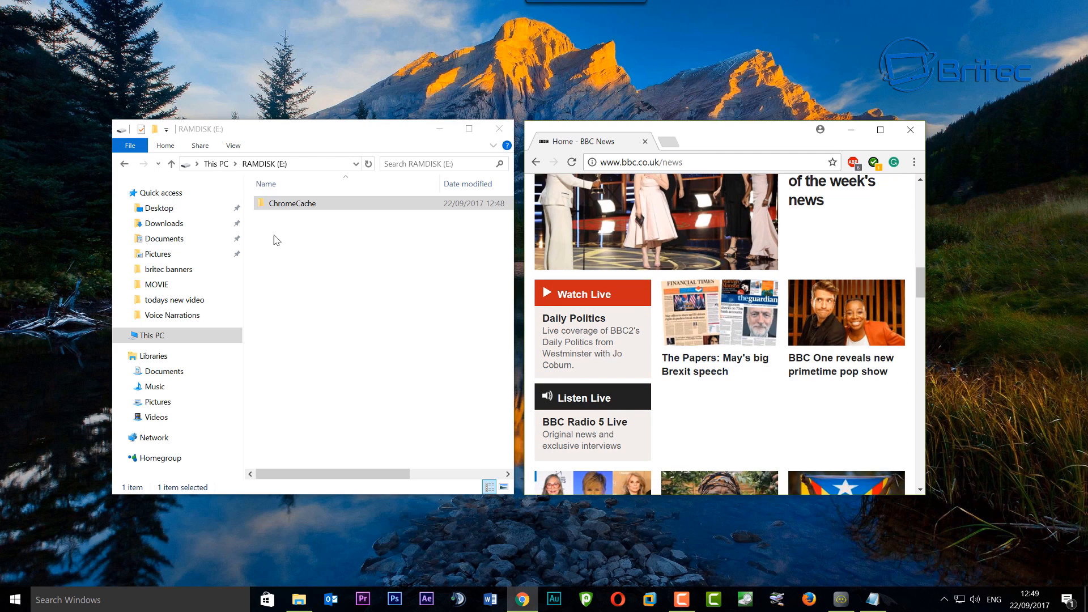
Recheck the ChromeCache folder's size and file count in its properties following the BBC News browsing.
{"action": "right_click", "coordinate": [287, 205]}
{"action": "left_click", "coordinate": [319, 529]}
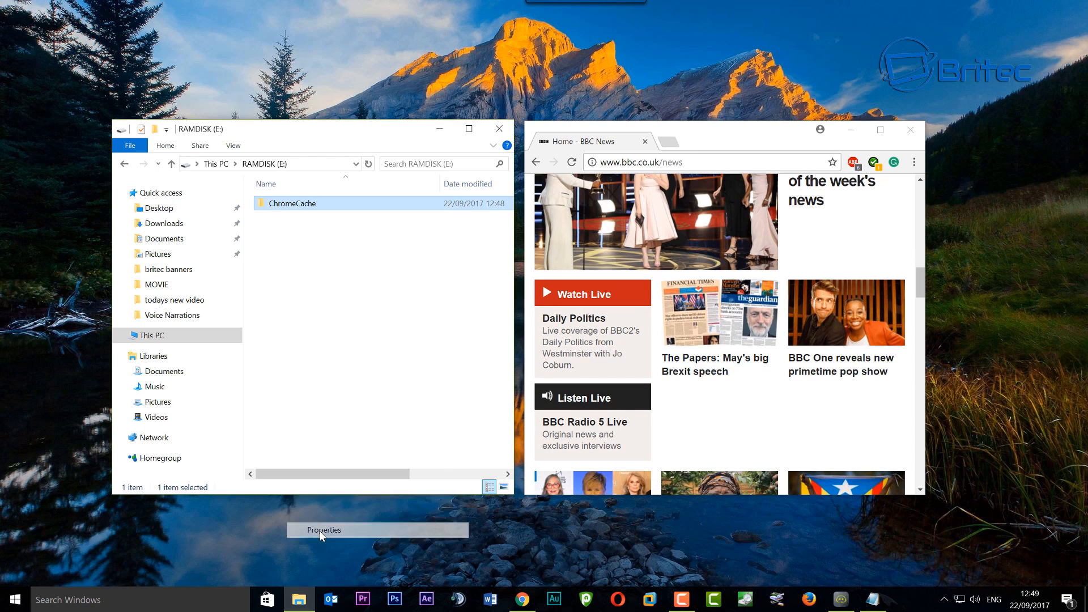
{"action": "left_click_drag", "start_coordinate": [425, 211], "coordinate": [365, 130]}
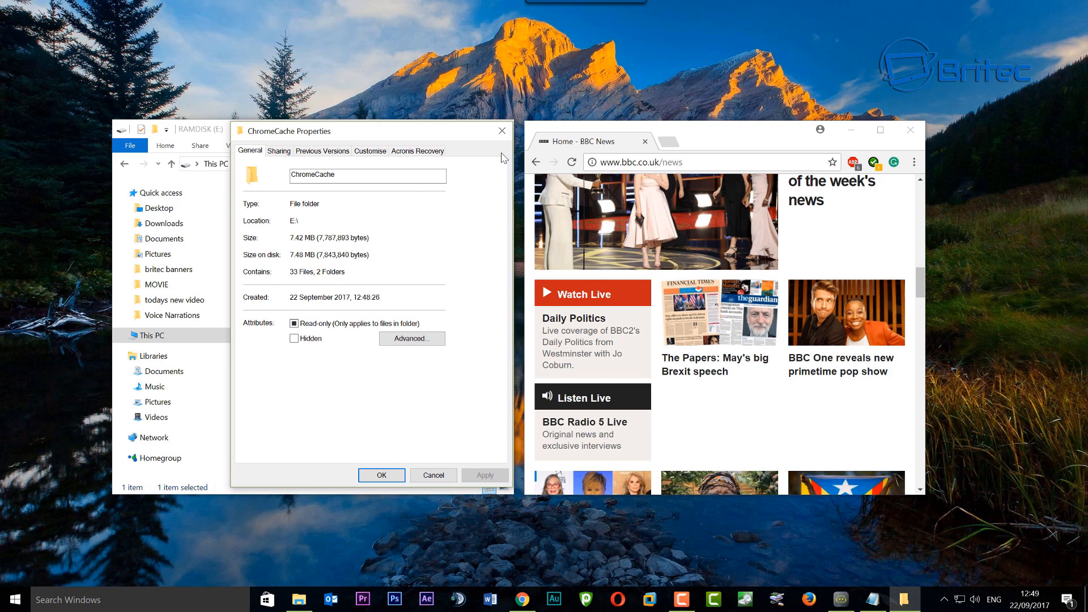
{"action": "left_click", "coordinate": [502, 130]}
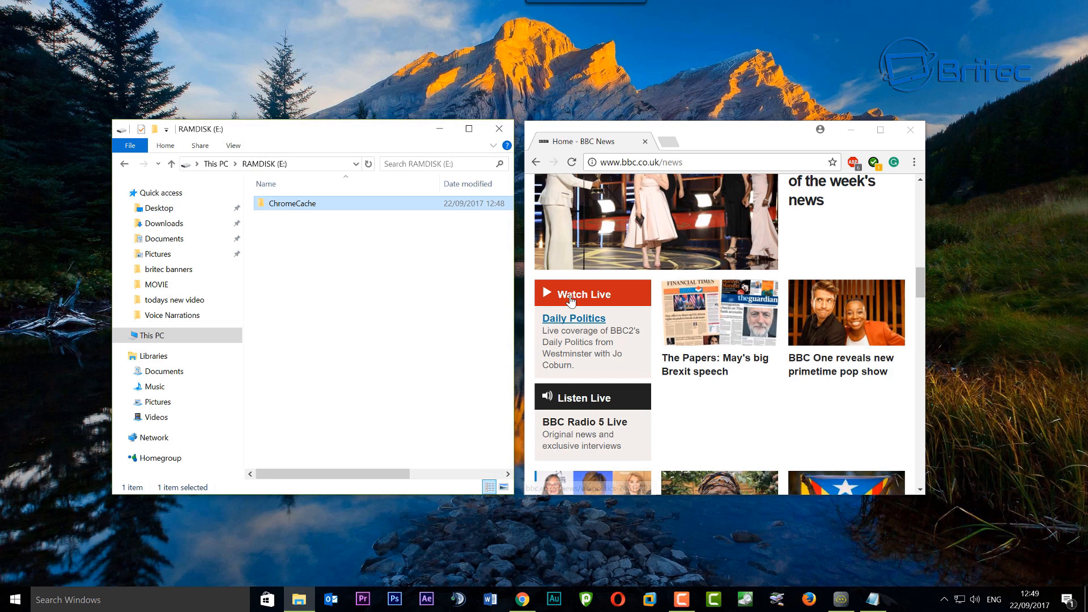
Open the ChromeCache folder and go down through its Default subfolder to inspect the cached files.
{"action": "double_click", "coordinate": [287, 203]}
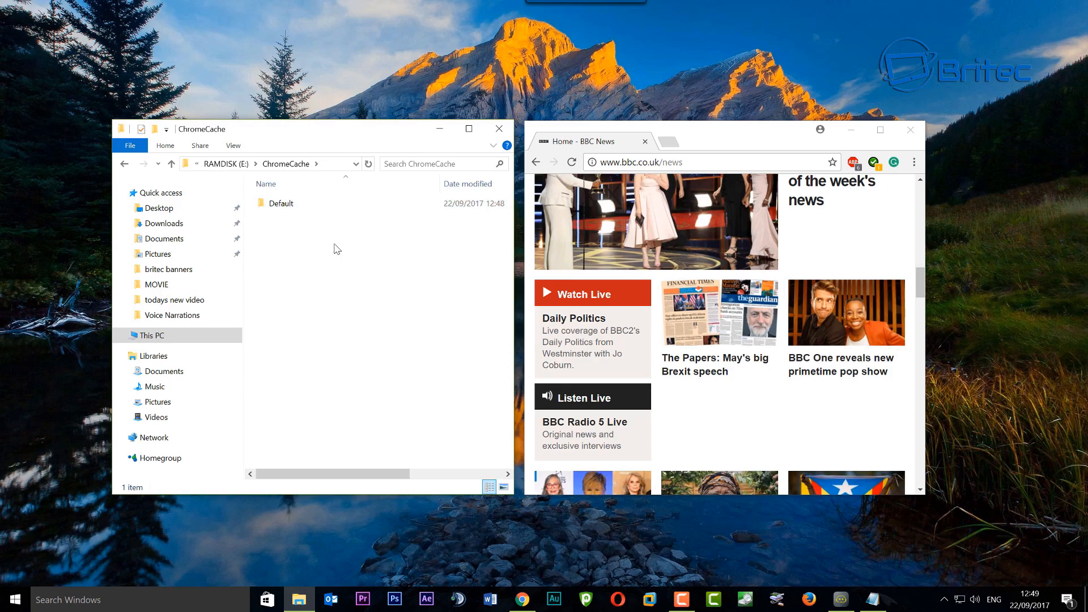
{"action": "double_click", "coordinate": [287, 205]}
{"action": "double_click", "coordinate": [287, 204]}
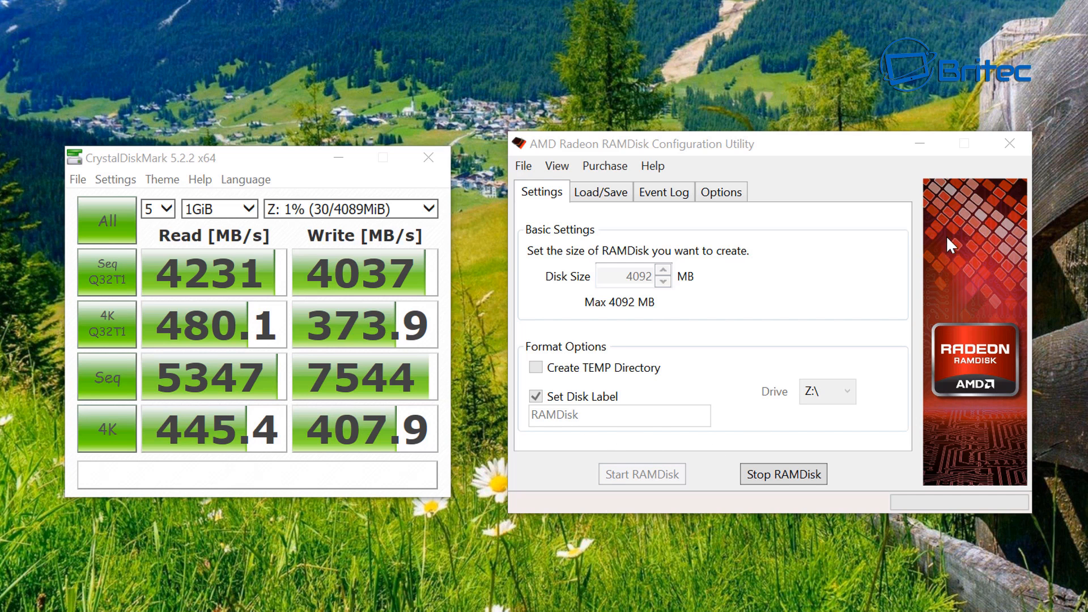
Close the AMD Radeon RAMDisk Configuration Utility, leaving the CrystalDiskMark benchmark open.
{"action": "left_click", "coordinate": [1008, 144]}
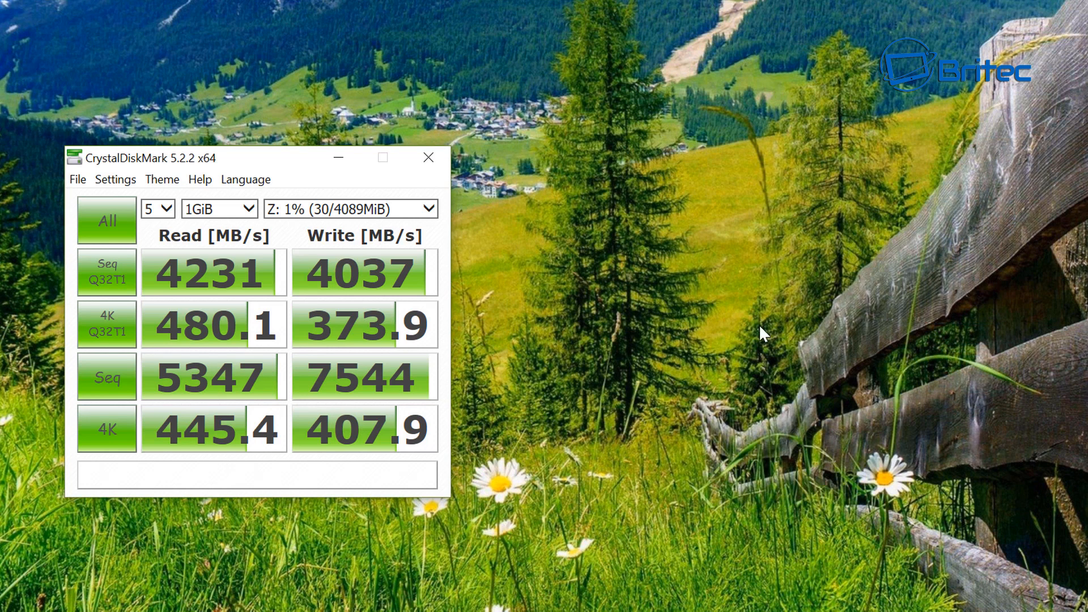